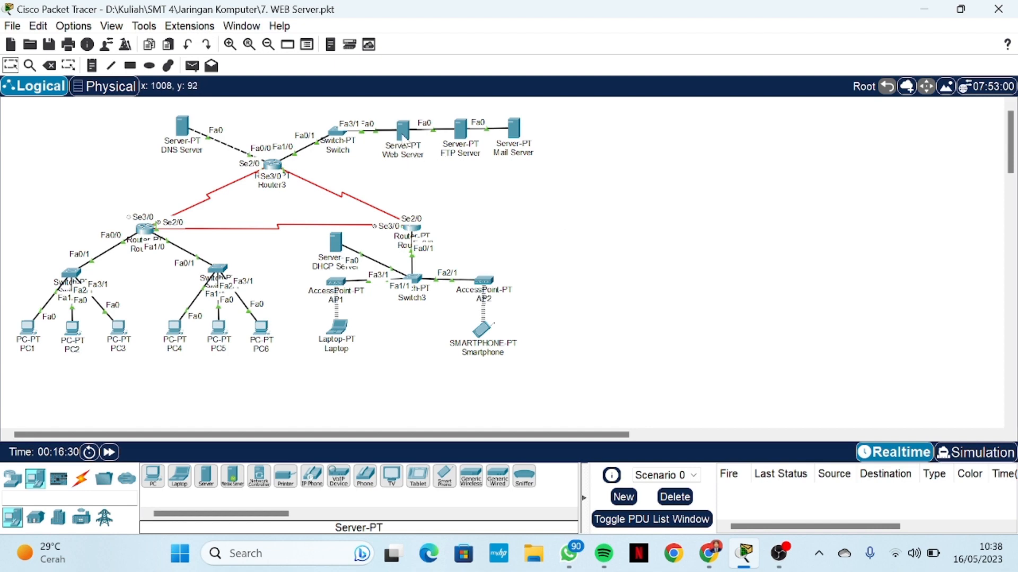
Check the Web Server's IP address, then ping 43.43.43.1 from PC1's Command Prompt and close PC1
{"action": "mouse_move", "coordinate": [403, 141]}
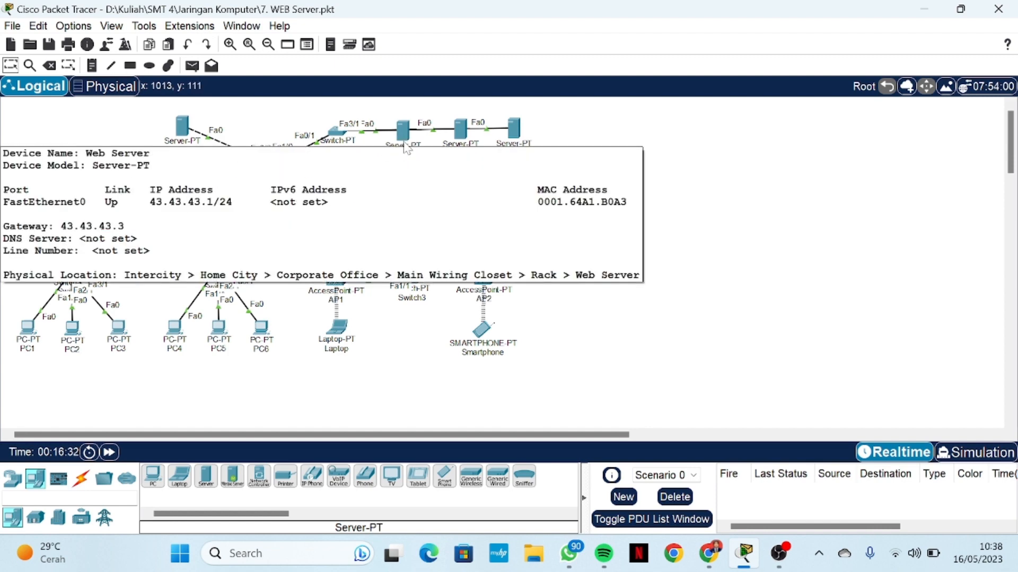
{"action": "left_click", "coordinate": [29, 345]}
{"action": "left_click", "coordinate": [485, 42]}
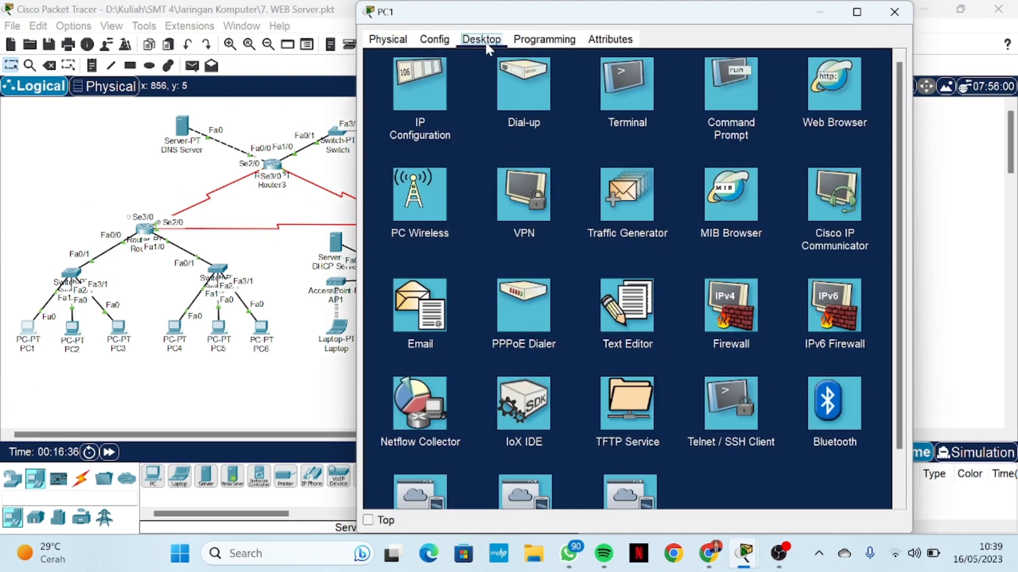
{"action": "left_click", "coordinate": [735, 115]}
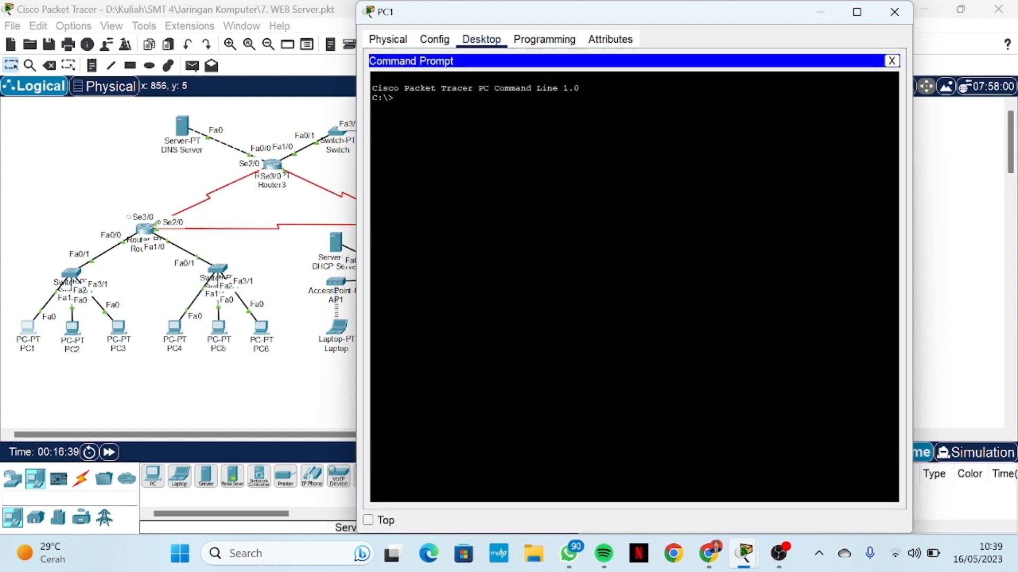
{"action": "type", "text": "ping 43.43.43.1"}
{"action": "key", "text": "Return"}
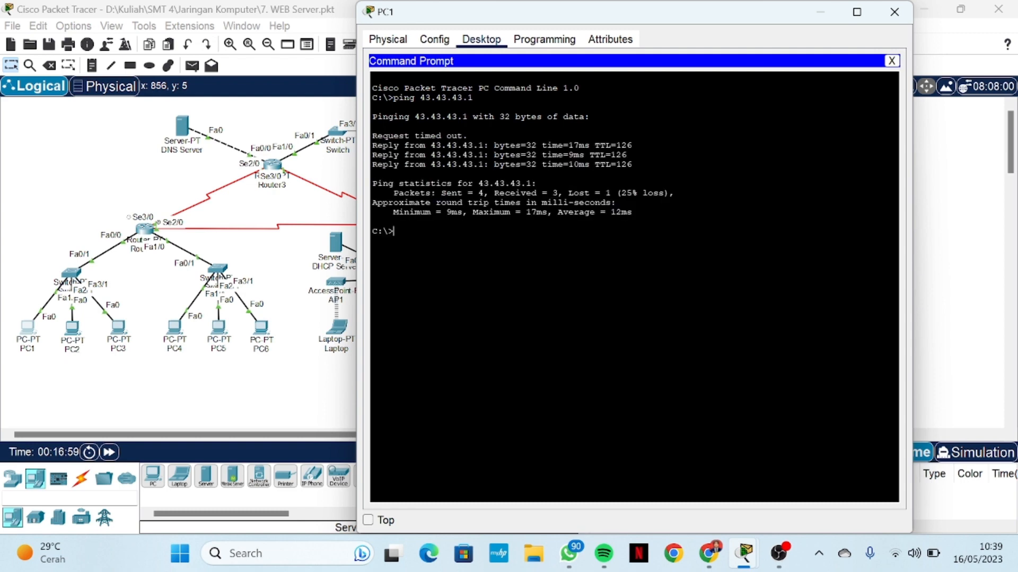
{"action": "left_click", "coordinate": [894, 12]}
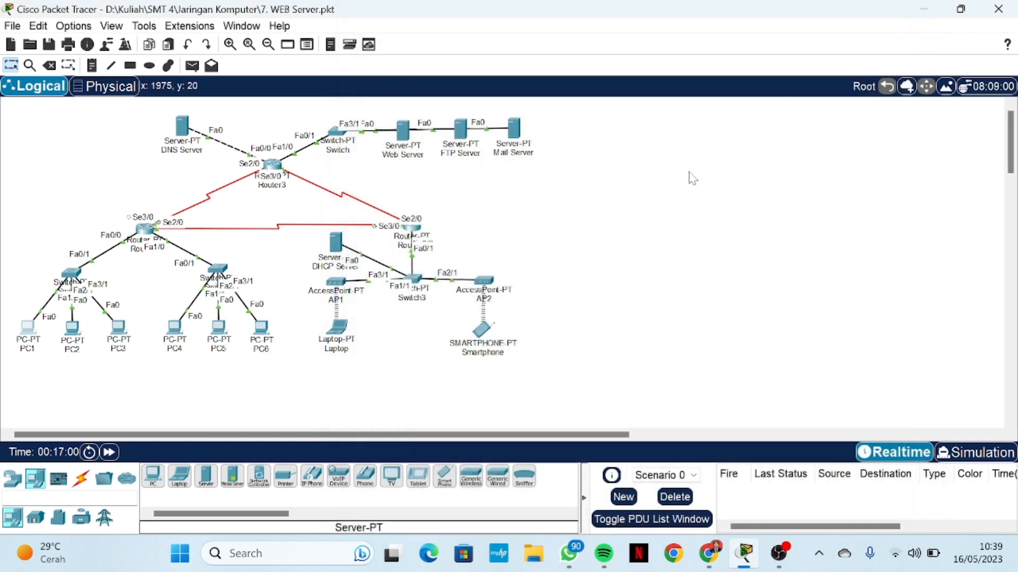
Ping the Web Server at 43.43.43.1 from PC4's Command Prompt and close PC4's window
{"action": "left_click", "coordinate": [174, 326]}
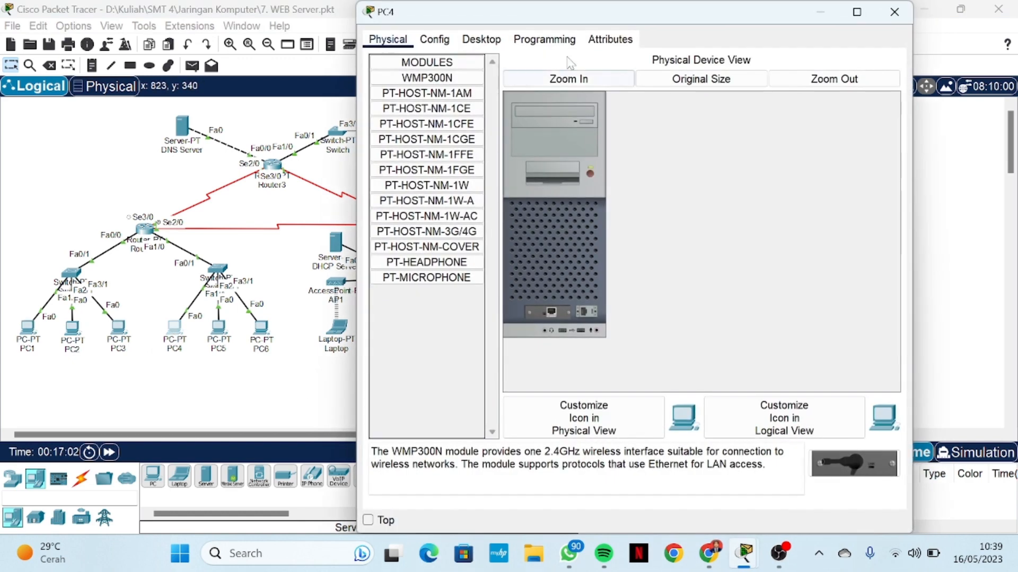
{"action": "left_click", "coordinate": [467, 47]}
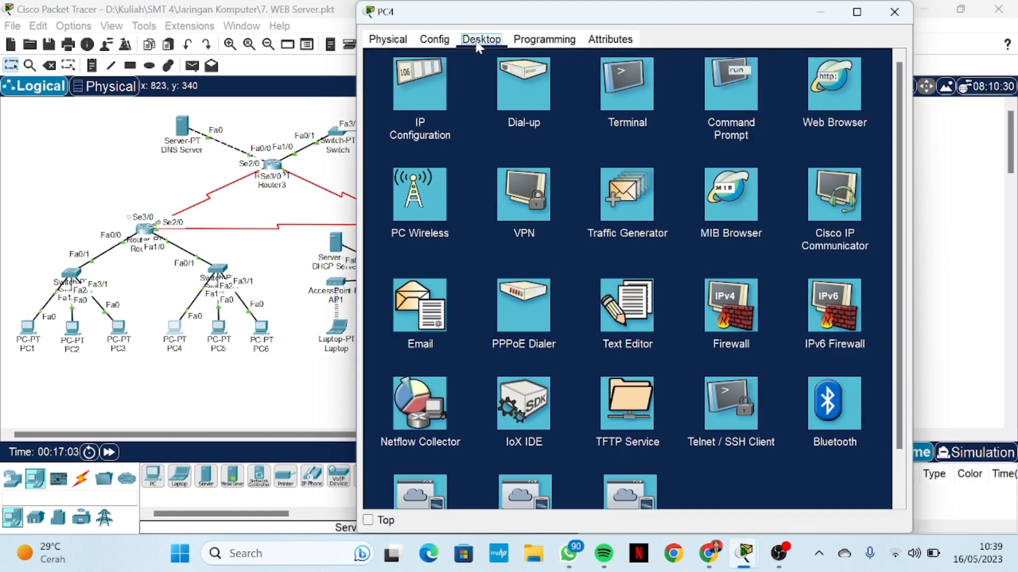
{"action": "left_click", "coordinate": [727, 85]}
{"action": "type", "text": "ping"}
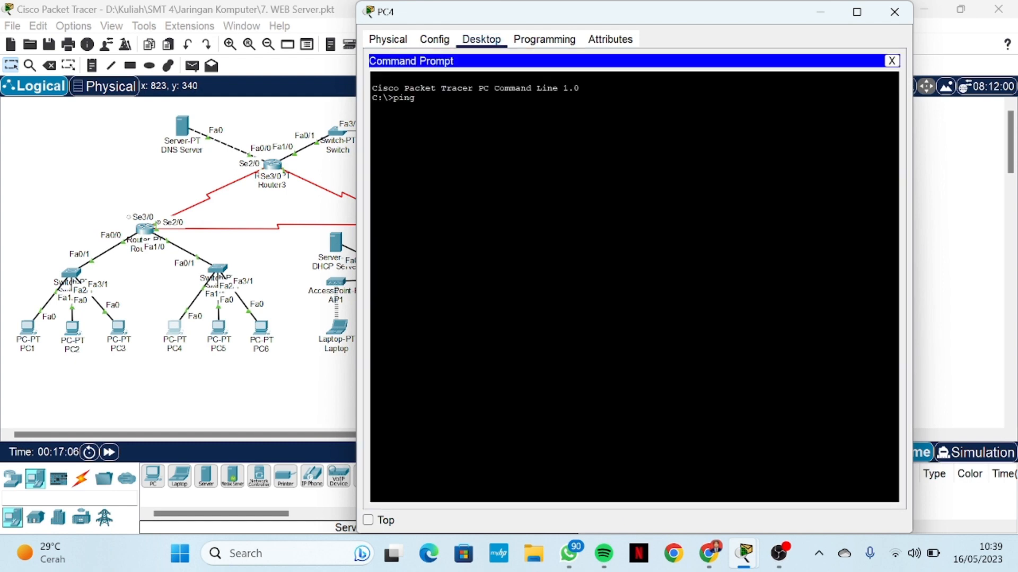
{"action": "type", "text": " 43.43.43.1"}
{"action": "key", "text": "Return"}
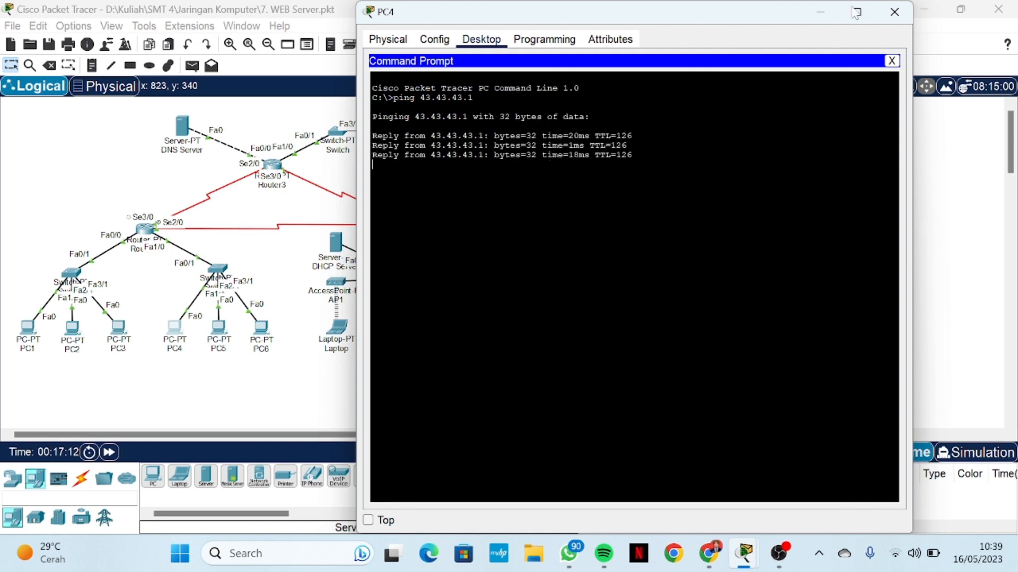
{"action": "left_click", "coordinate": [882, 21]}
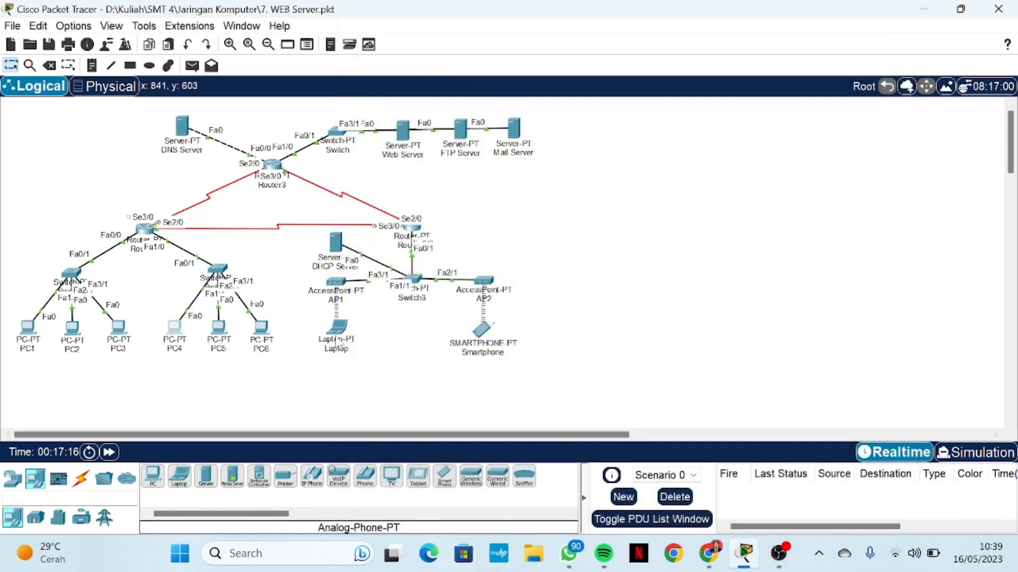
Ping the Web Server at 43.43.43.1 from the Laptop's Command Prompt and close the Laptop's window
{"action": "left_click", "coordinate": [336, 327]}
{"action": "left_click", "coordinate": [482, 42]}
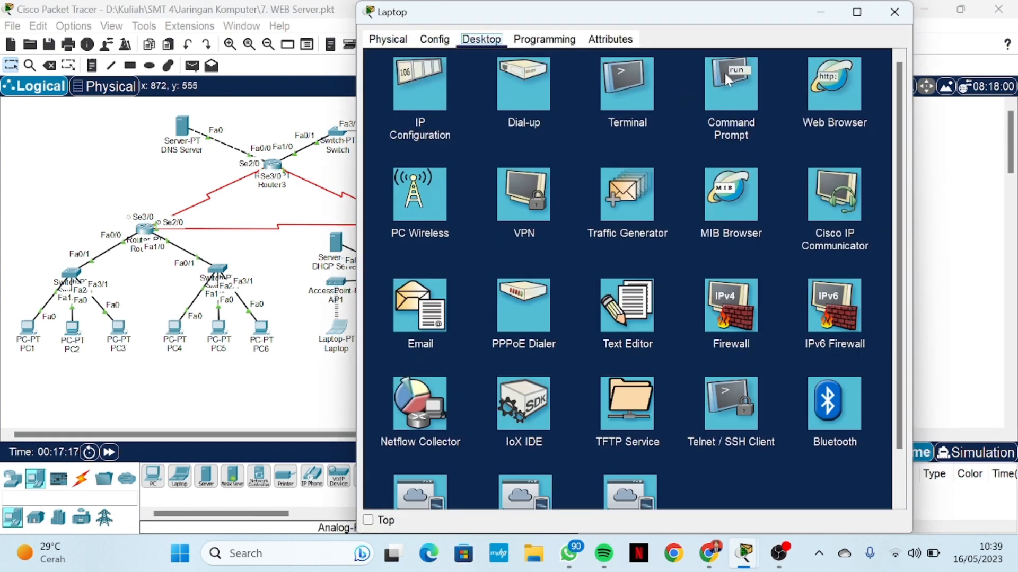
{"action": "left_click", "coordinate": [726, 79]}
{"action": "type", "text": "ping"}
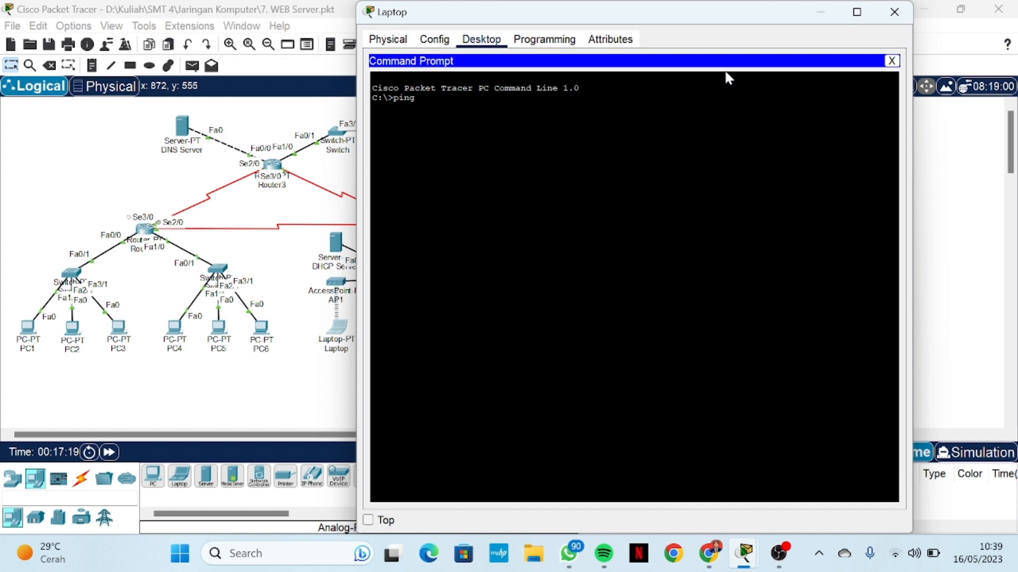
{"action": "type", "text": " 43.43.43.1"}
{"action": "key", "text": "Return"}
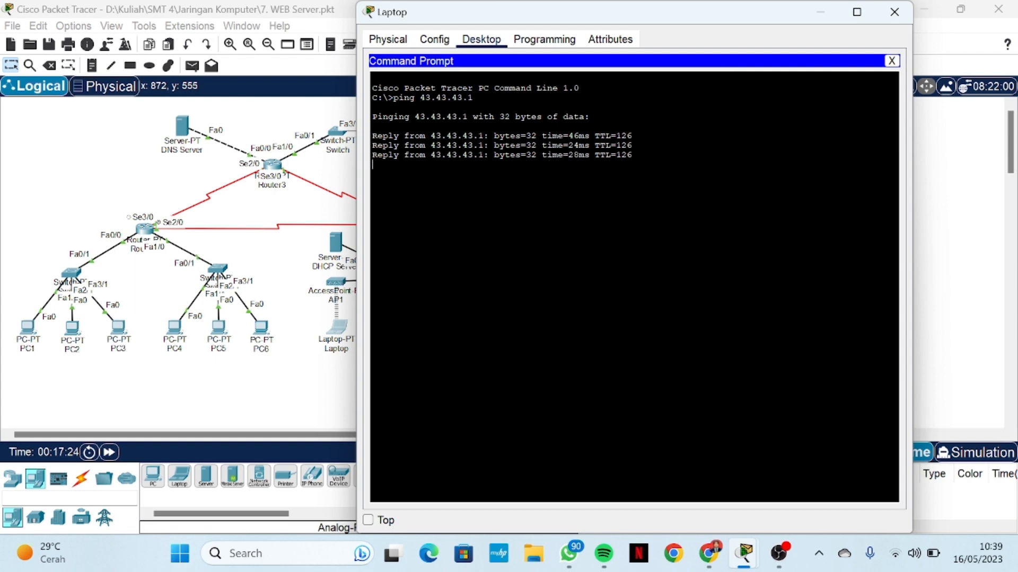
{"action": "left_click", "coordinate": [894, 8]}
Ping the Web Server at 43.43.43.1 from the Smartphone's Command Prompt and close the Smartphone's window
{"action": "left_click", "coordinate": [483, 331]}
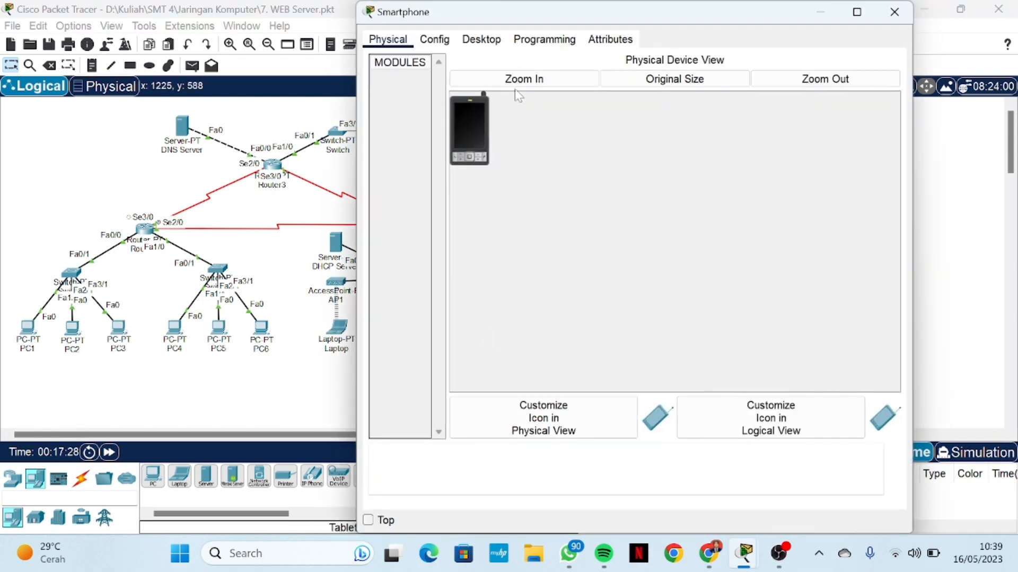
{"action": "left_click", "coordinate": [481, 39]}
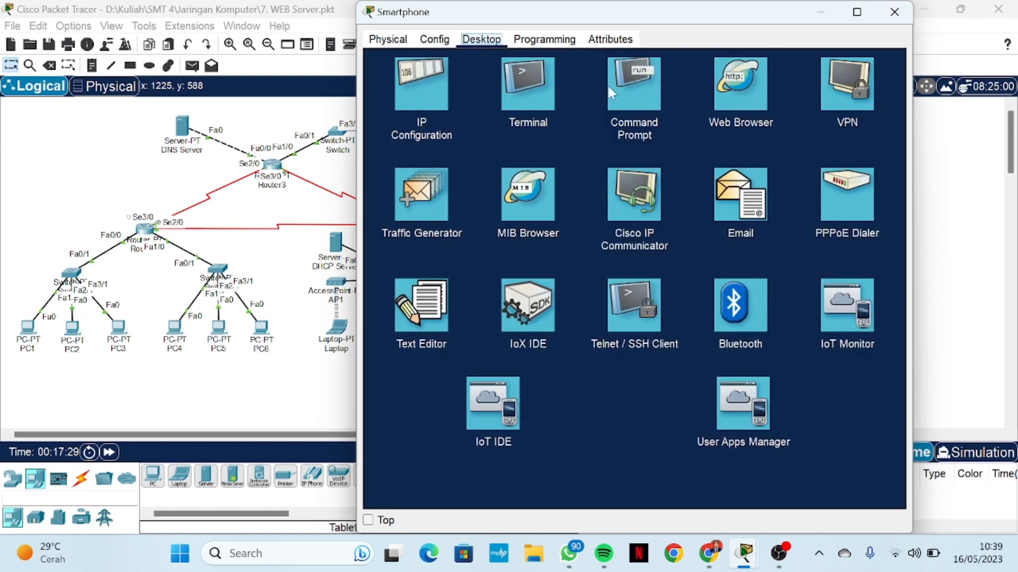
{"action": "left_click", "coordinate": [645, 91]}
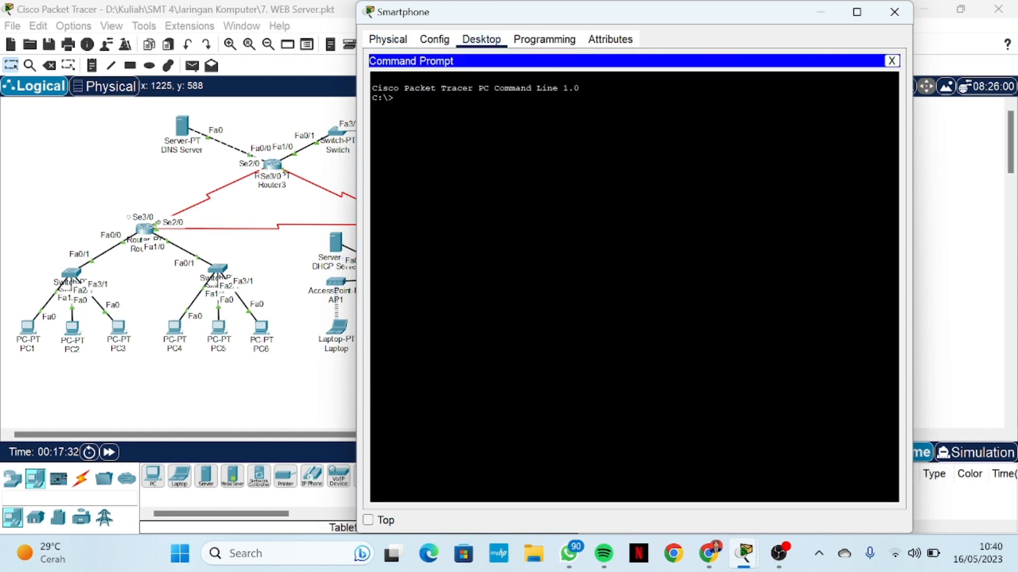
{"action": "type", "text": "ping 43.43.43.1"}
{"action": "key", "text": "Return"}
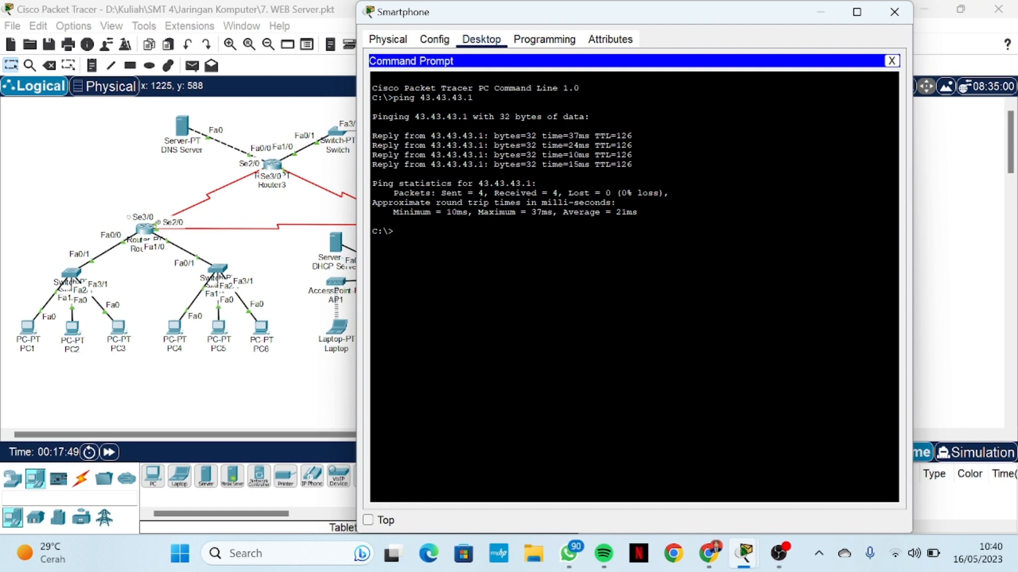
{"action": "left_click", "coordinate": [908, 24]}
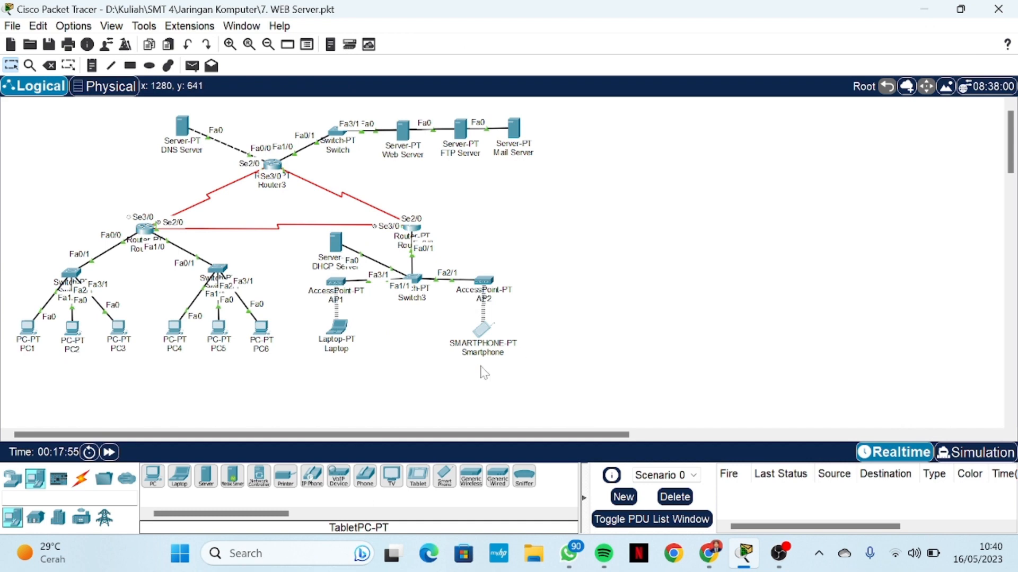
Open the Web Server's index.html for editing in its HTTP service
{"action": "left_click", "coordinate": [398, 132]}
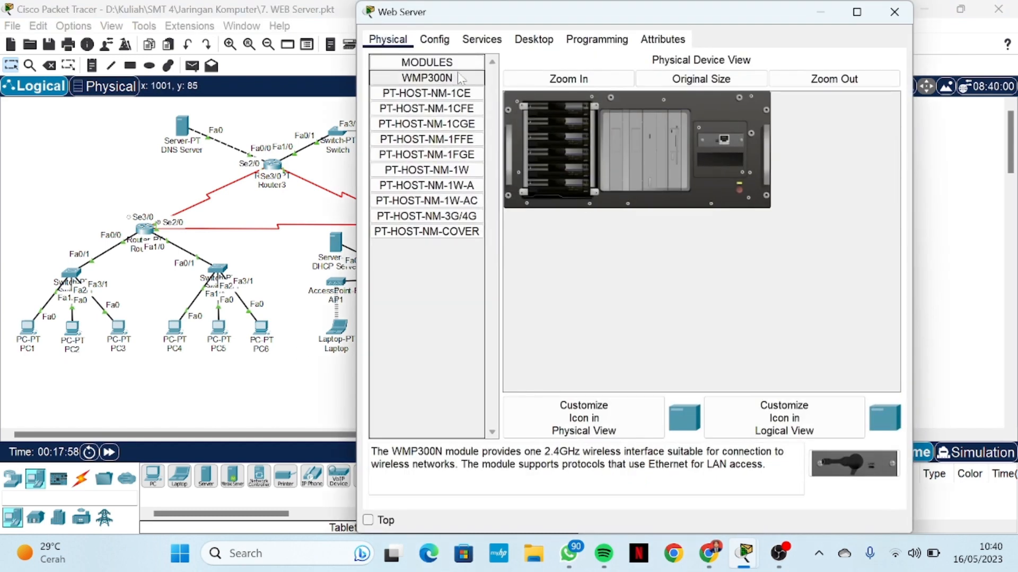
{"action": "left_click", "coordinate": [483, 40]}
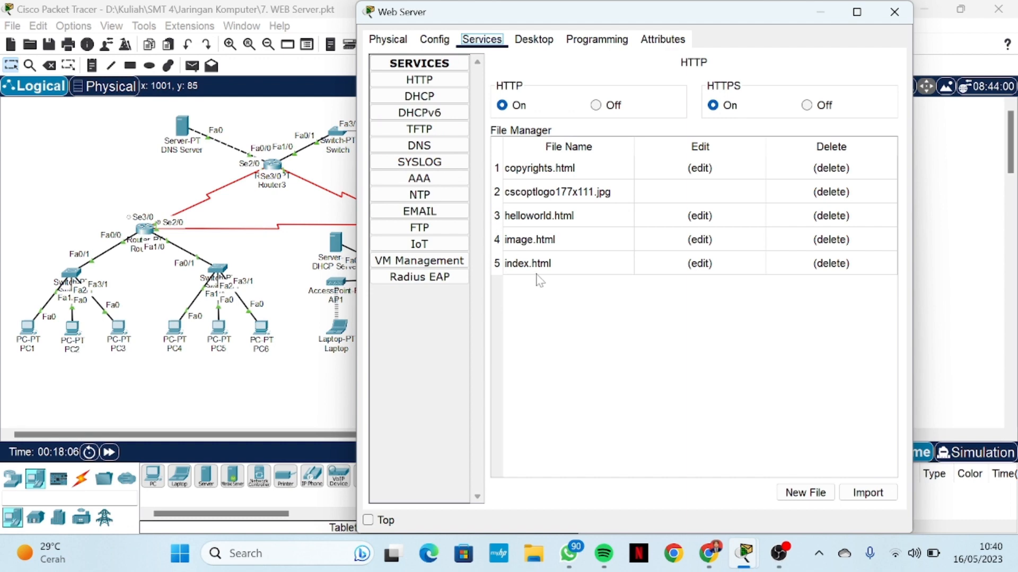
{"action": "left_click", "coordinate": [727, 261]}
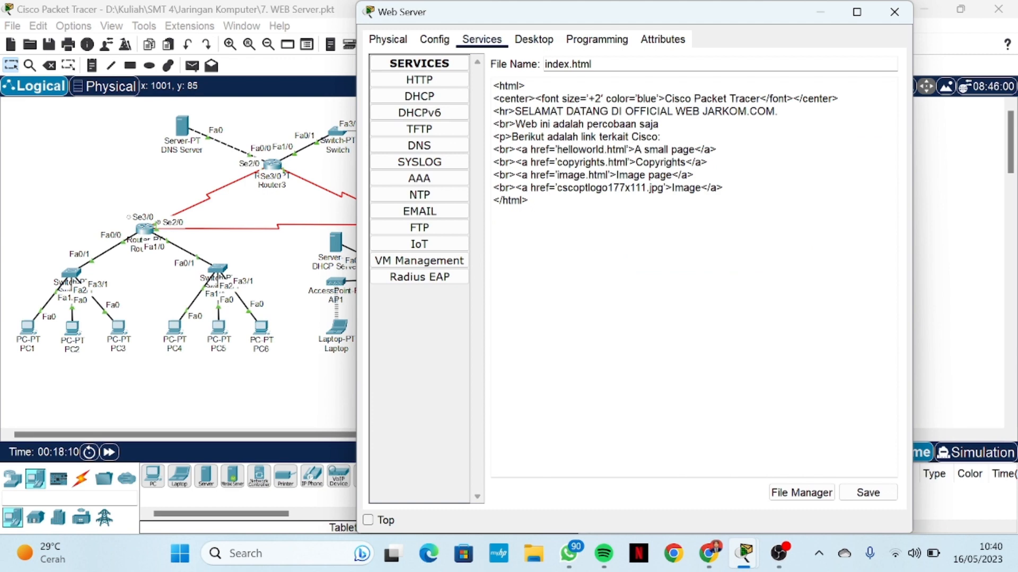
{"action": "left_click_drag", "start_coordinate": [683, 18], "coordinate": [711, 34]}
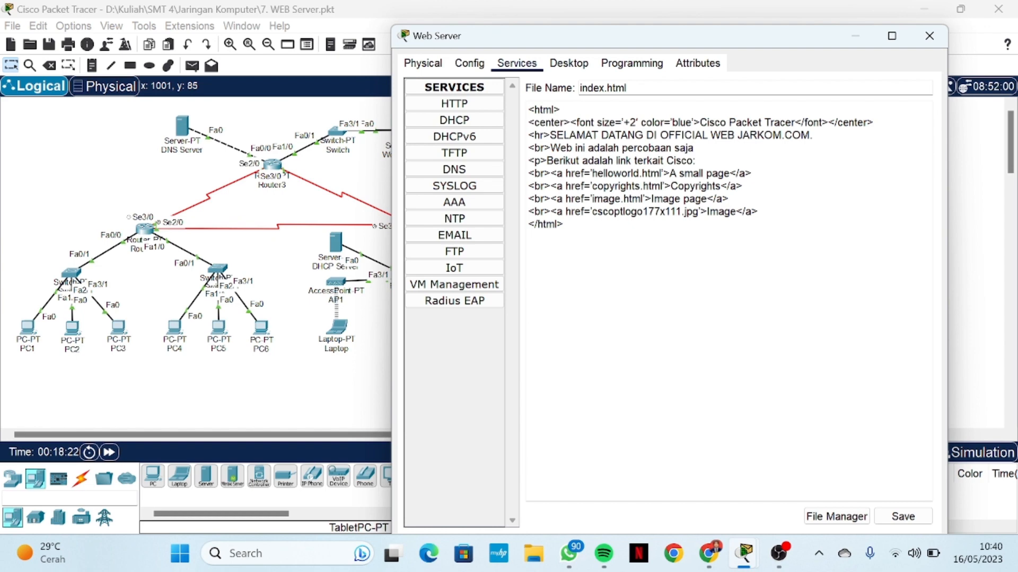
{"action": "left_click_drag", "start_coordinate": [680, 40], "coordinate": [512, 39]}
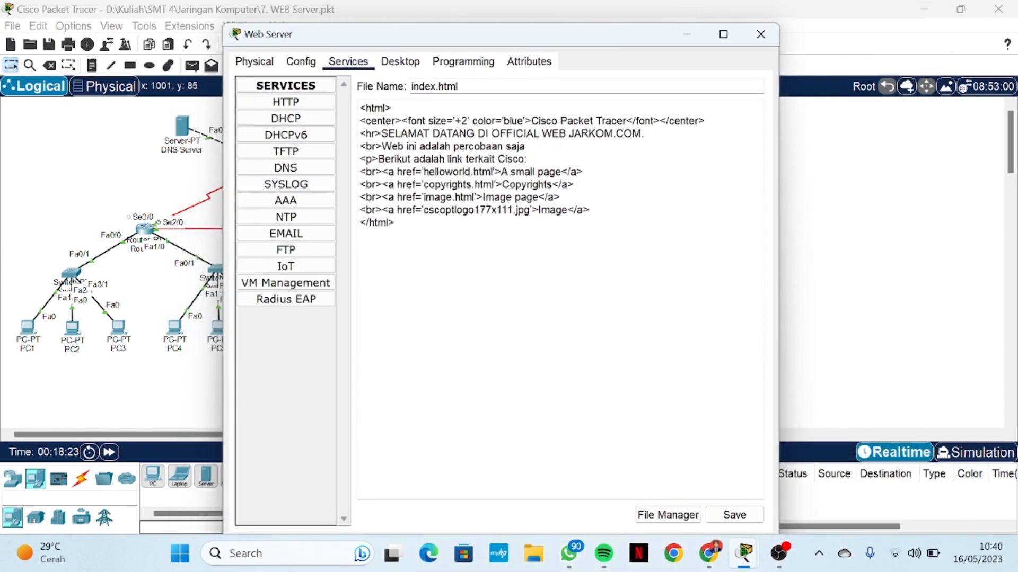
{"action": "left_click_drag", "start_coordinate": [615, 43], "coordinate": [592, 20]}
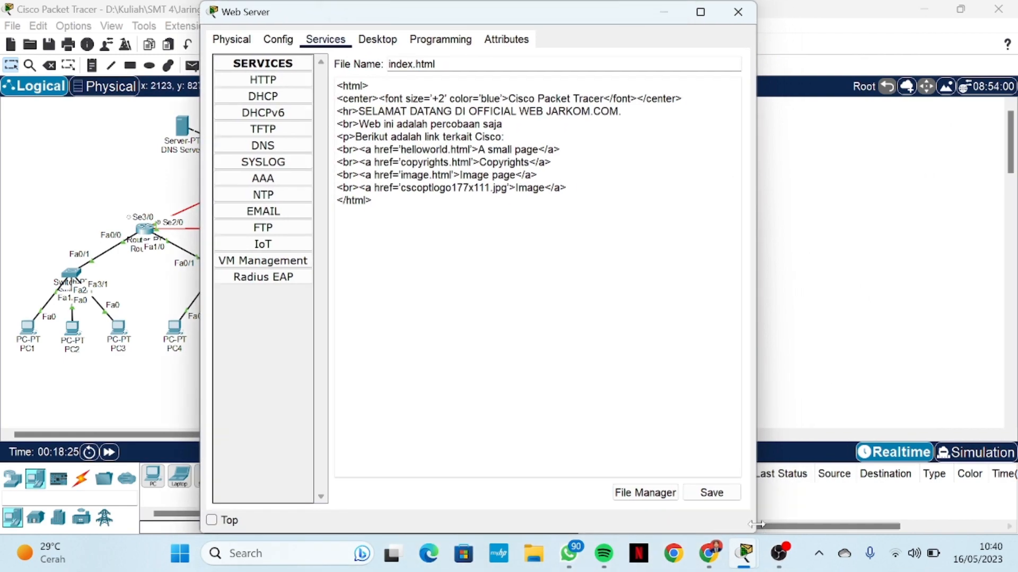
{"action": "left_click_drag", "start_coordinate": [756, 531], "coordinate": [662, 532]}
{"action": "left_click_drag", "start_coordinate": [392, 12], "coordinate": [627, 65]}
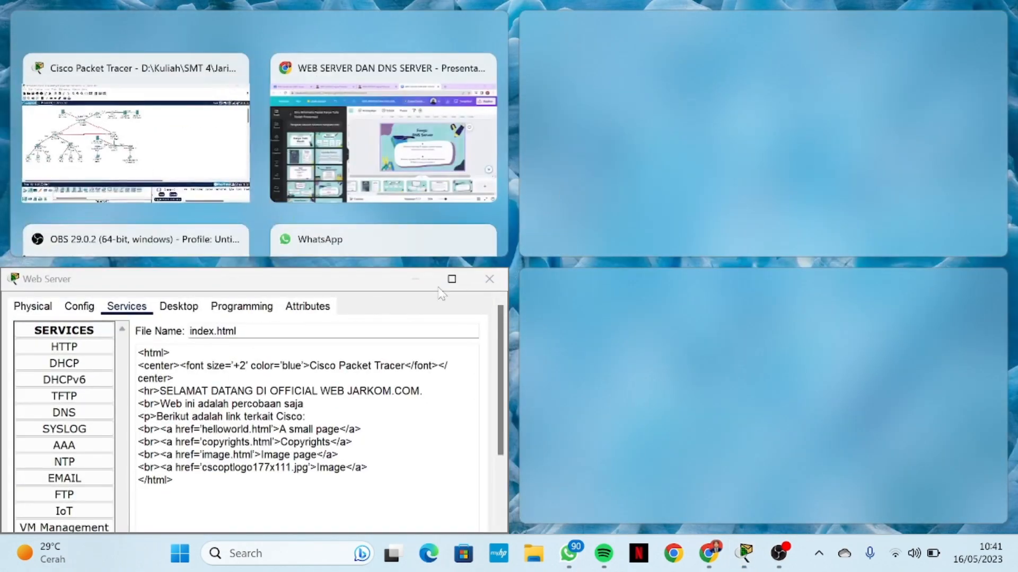
{"action": "left_click", "coordinate": [207, 149]}
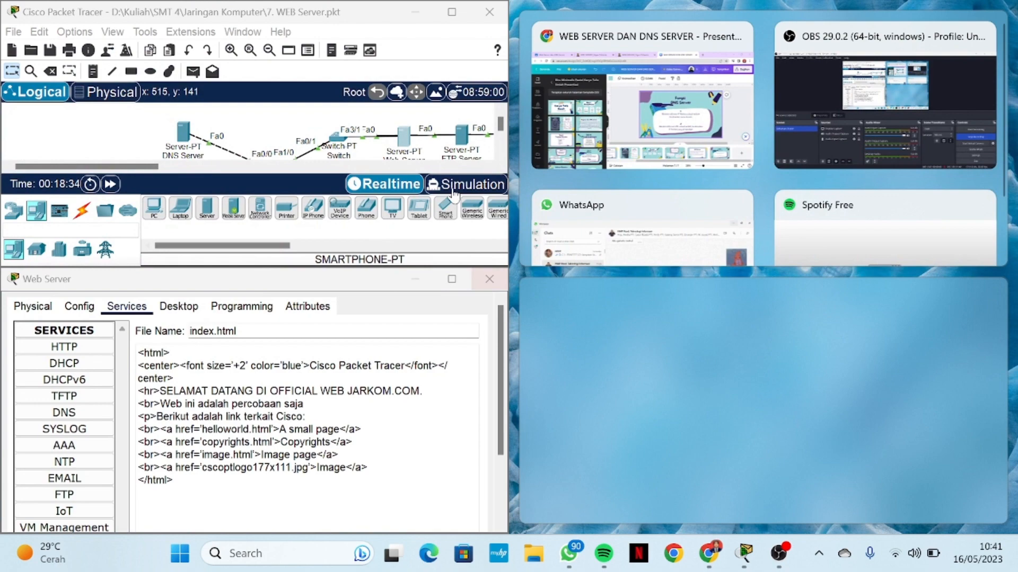
{"action": "left_click", "coordinate": [452, 16]}
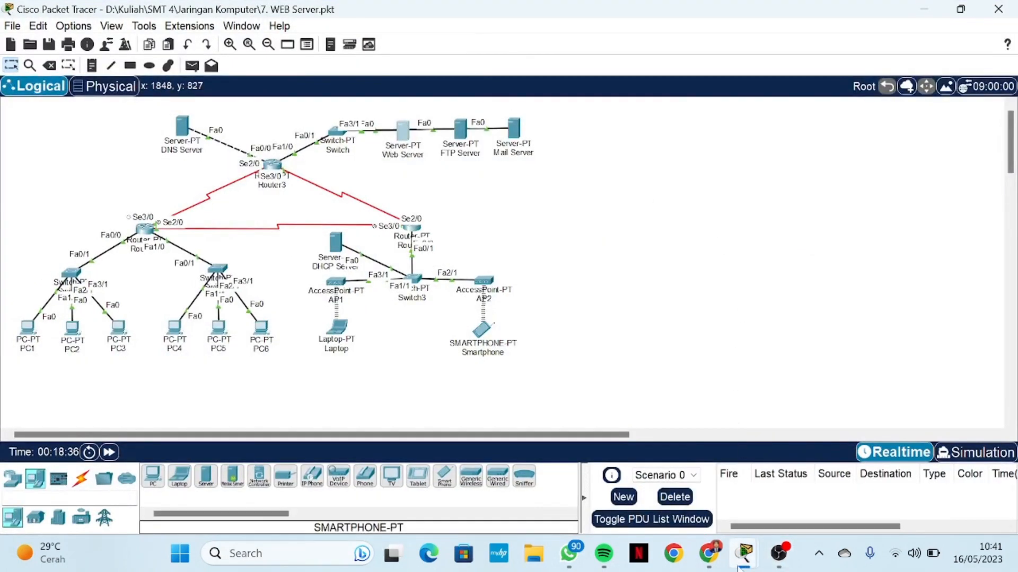
{"action": "mouse_move", "coordinate": [745, 554]}
{"action": "left_click", "coordinate": [804, 469]}
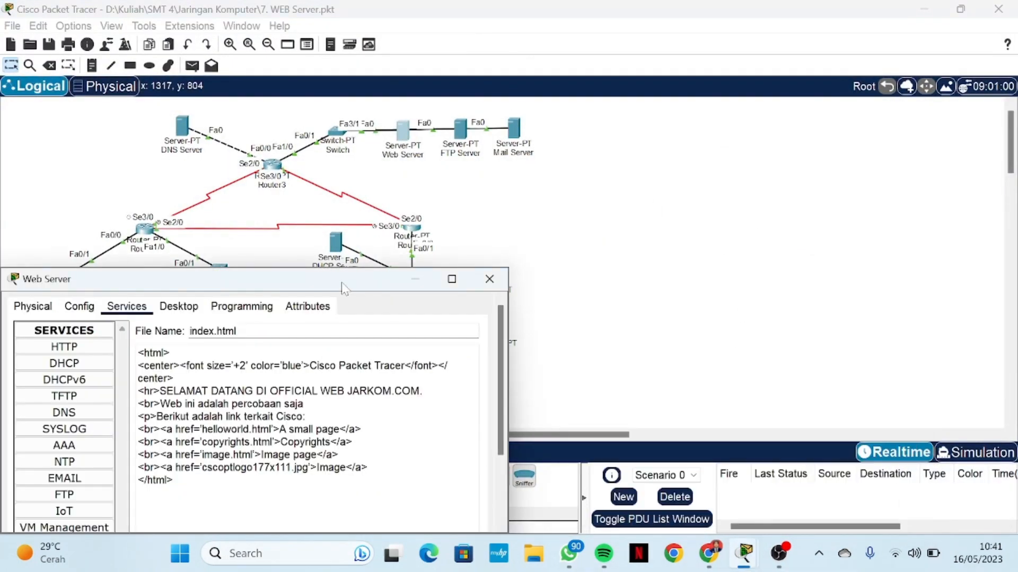
{"action": "left_click_drag", "start_coordinate": [300, 282], "coordinate": [778, 24]}
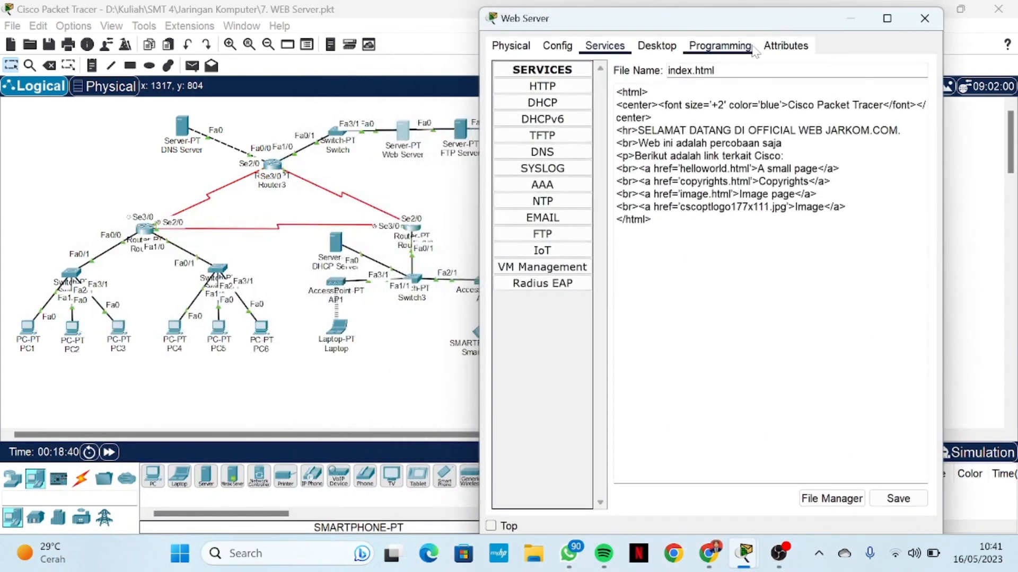
Minimize the Web Server window and place a new Server-PT in the empty area of the workspace beside the topology
{"action": "left_click", "coordinate": [850, 19]}
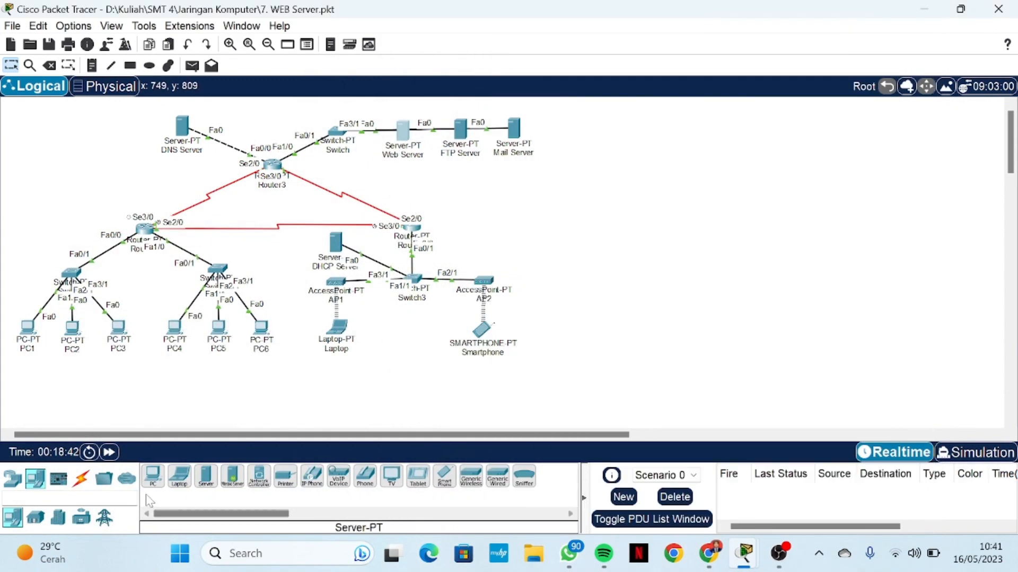
{"action": "left_click", "coordinate": [206, 477]}
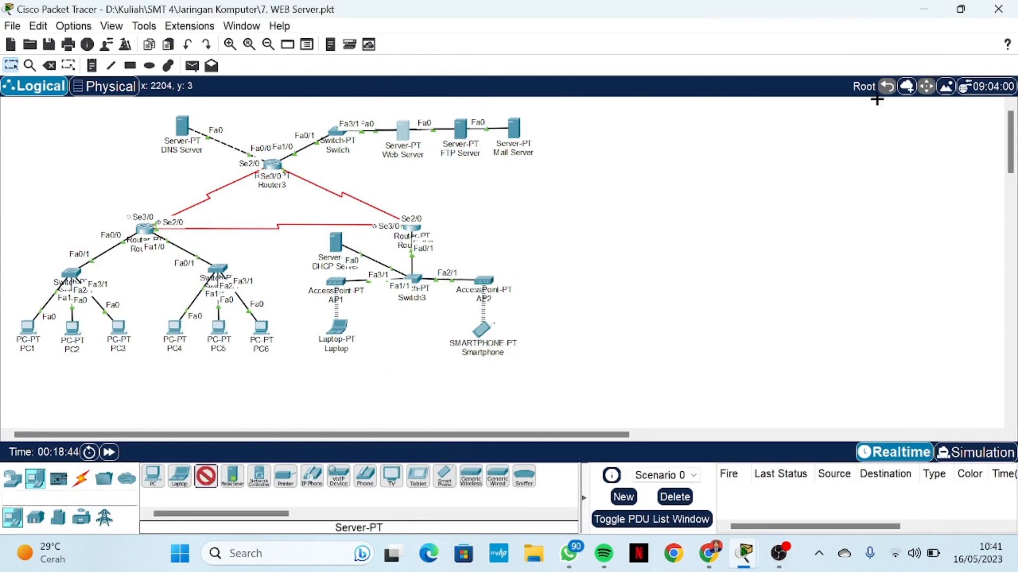
{"action": "left_click", "coordinate": [746, 248]}
Open the new server's default index.html in its HTTP service and select its HTML code
{"action": "left_click", "coordinate": [746, 261]}
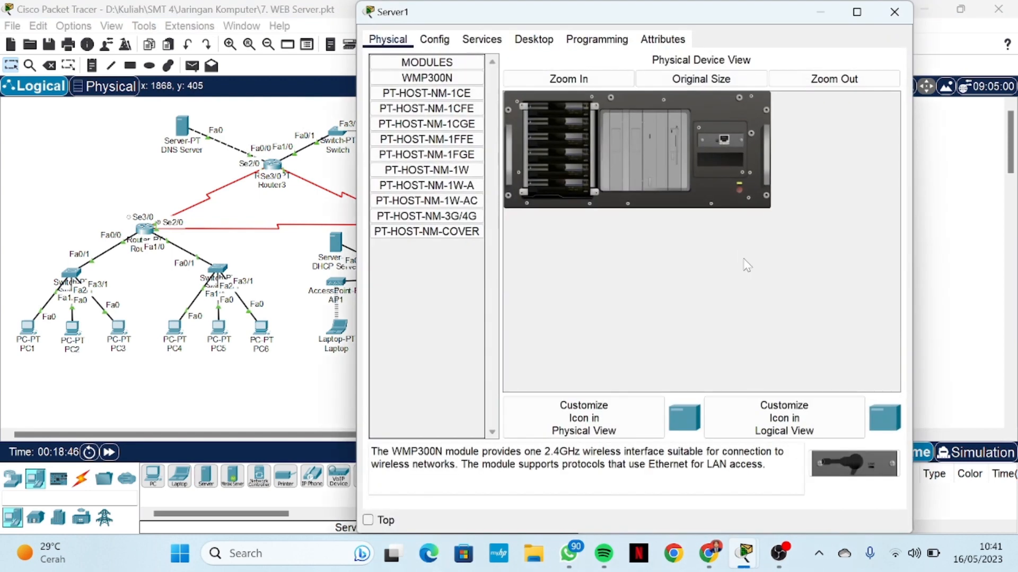
{"action": "left_click", "coordinate": [481, 39]}
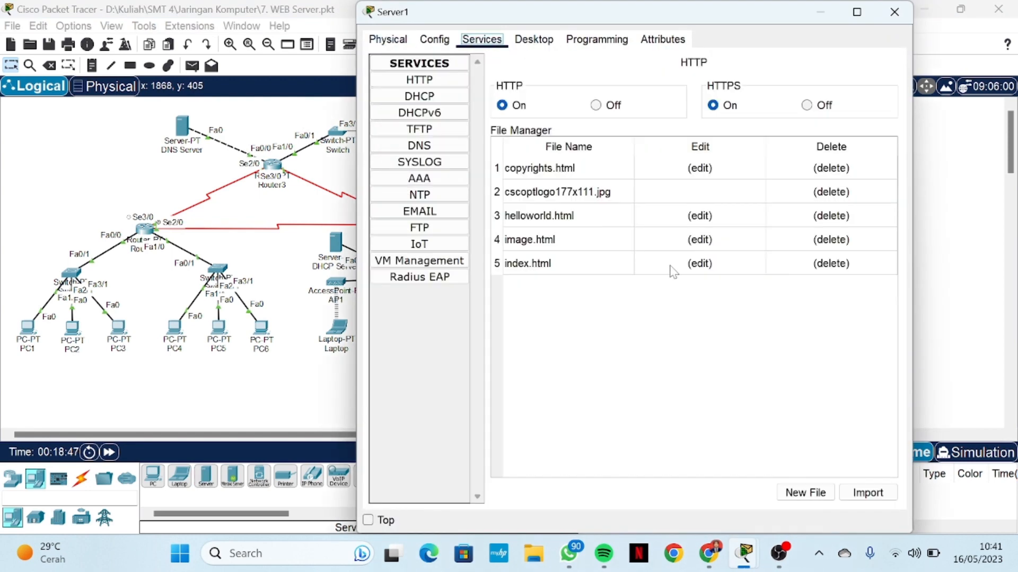
{"action": "left_click", "coordinate": [699, 264]}
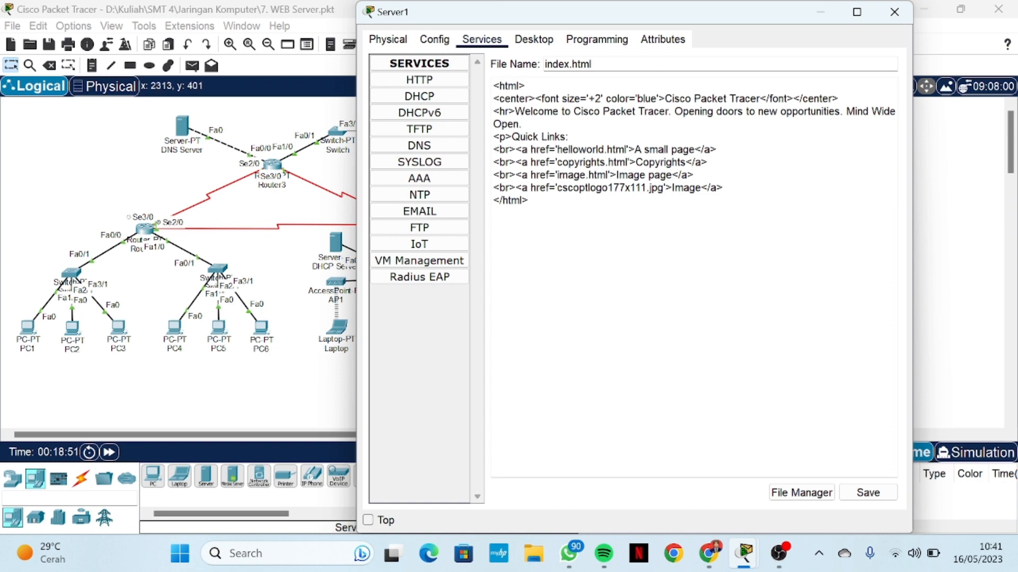
{"action": "left_click_drag", "start_coordinate": [500, 85], "coordinate": [529, 204]}
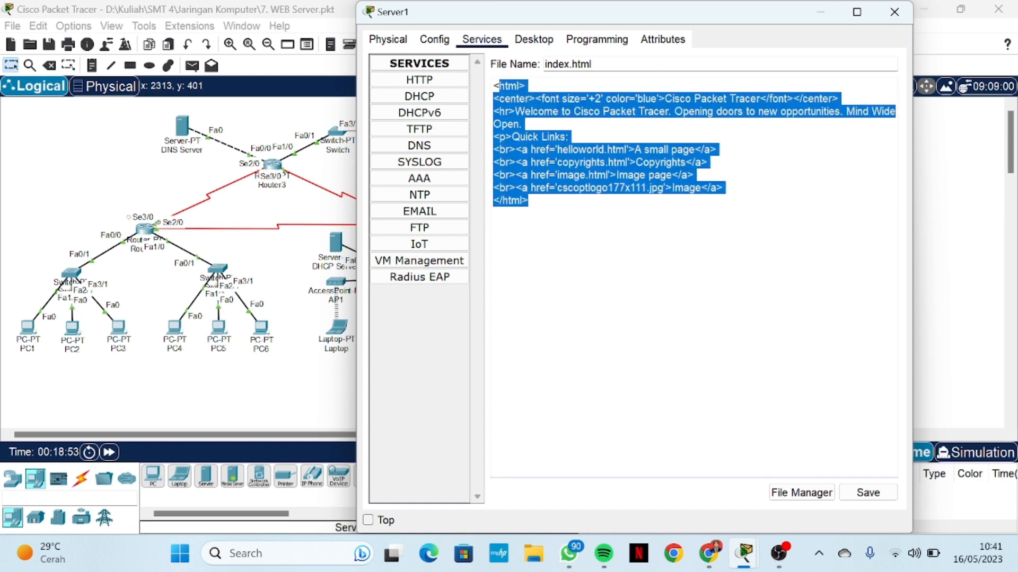
Close the new server's window, bring back the Web Server window to review its customized index.html, and close it
{"action": "left_click", "coordinate": [893, 13]}
{"action": "mouse_move", "coordinate": [744, 553]}
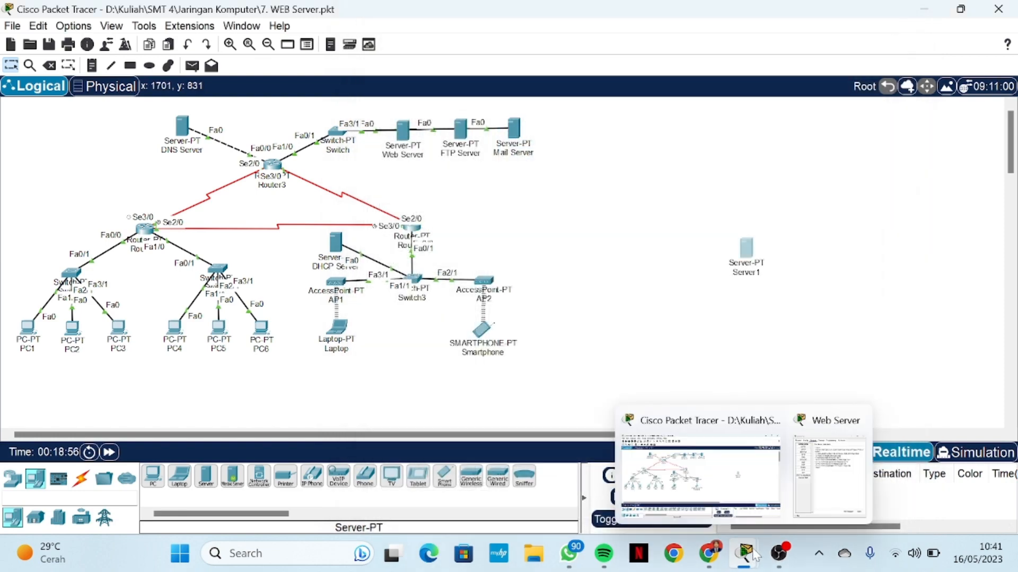
{"action": "left_click", "coordinate": [819, 485]}
{"action": "mouse_move", "coordinate": [816, 24]}
{"action": "left_mouse_down"}
{"action": "mouse_move", "coordinate": [883, 56]}
{"action": "mouse_move", "coordinate": [803, 43]}
{"action": "mouse_move", "coordinate": [804, 32]}
{"action": "left_mouse_up"}
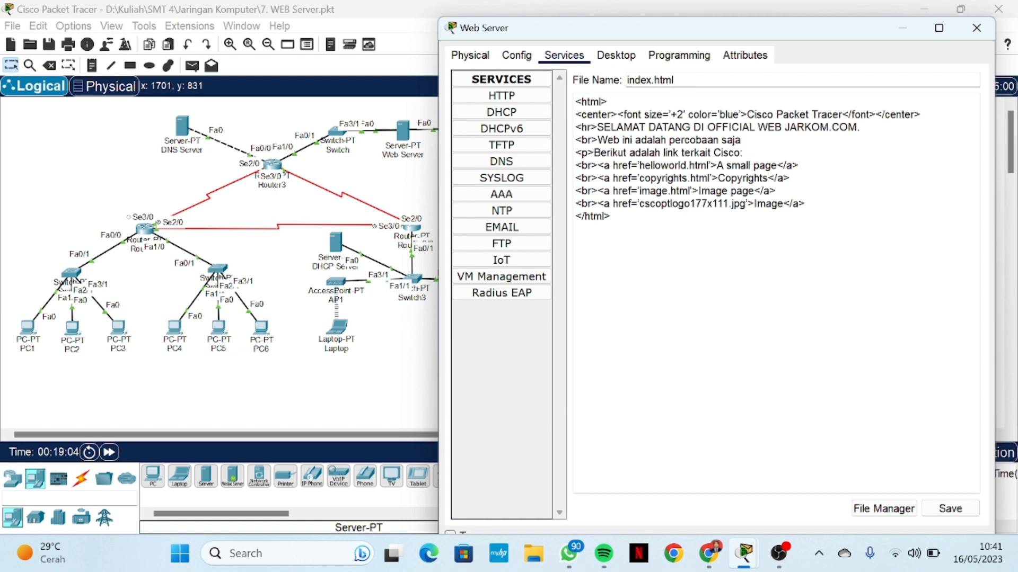
{"action": "left_click", "coordinate": [976, 28]}
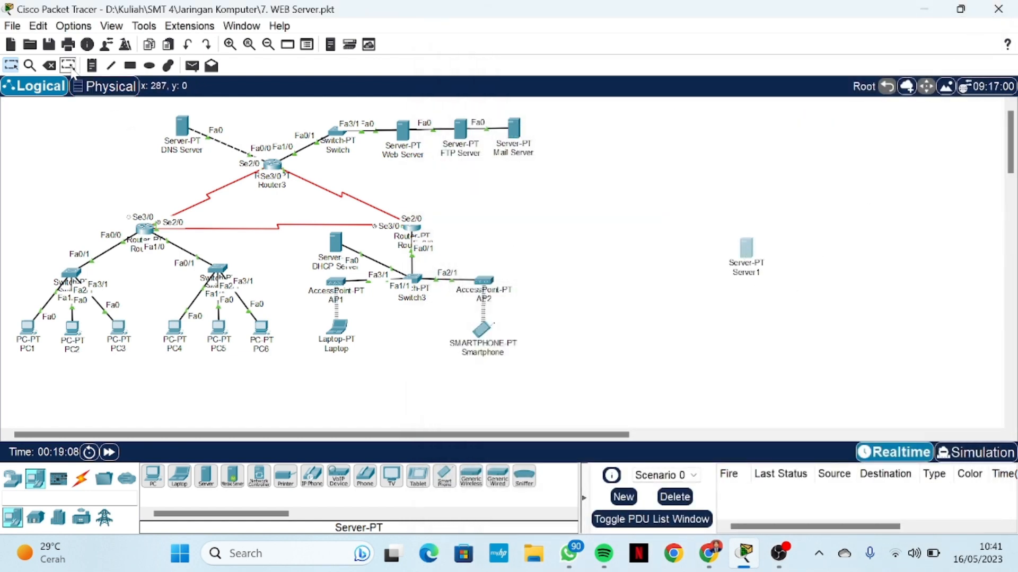
Delete the extra Server1 from the workspace and return to the Select tool
{"action": "left_click", "coordinate": [54, 66]}
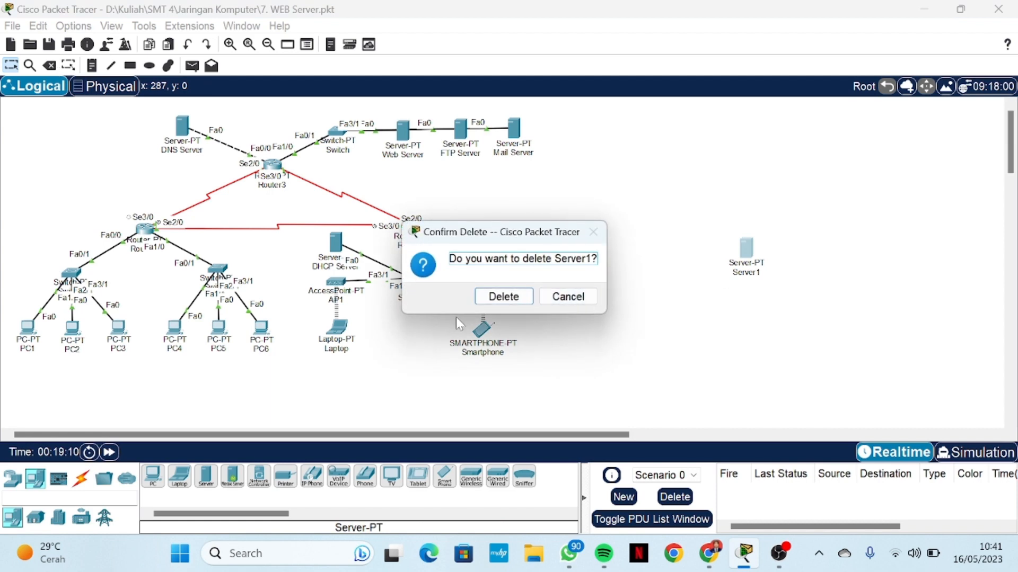
{"action": "left_click", "coordinate": [503, 296]}
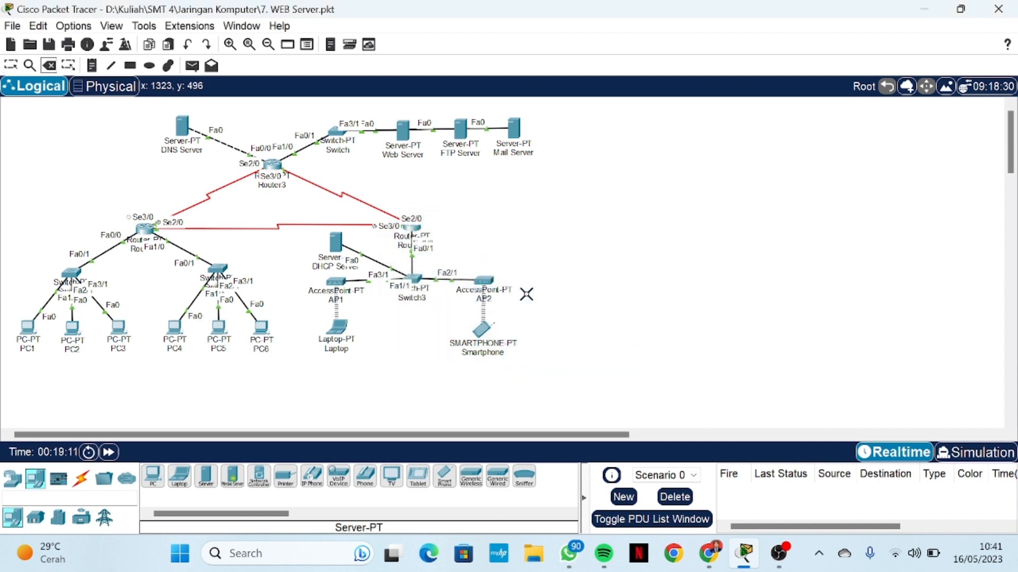
{"action": "left_click", "coordinate": [9, 70]}
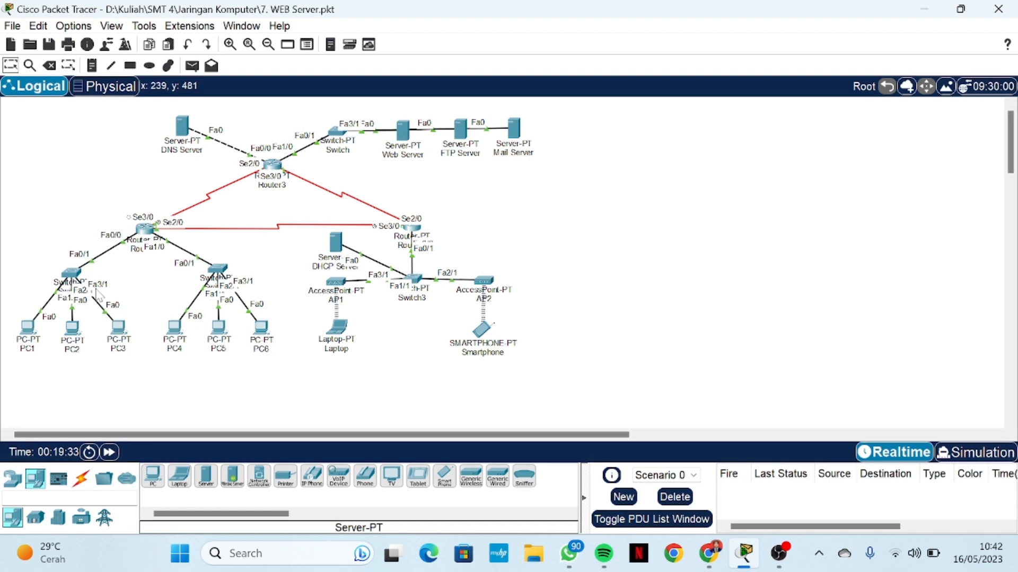
Load the web page at 43.43.43.1 in PC1's Web Browser and close PC1's window
{"action": "left_click", "coordinate": [27, 328]}
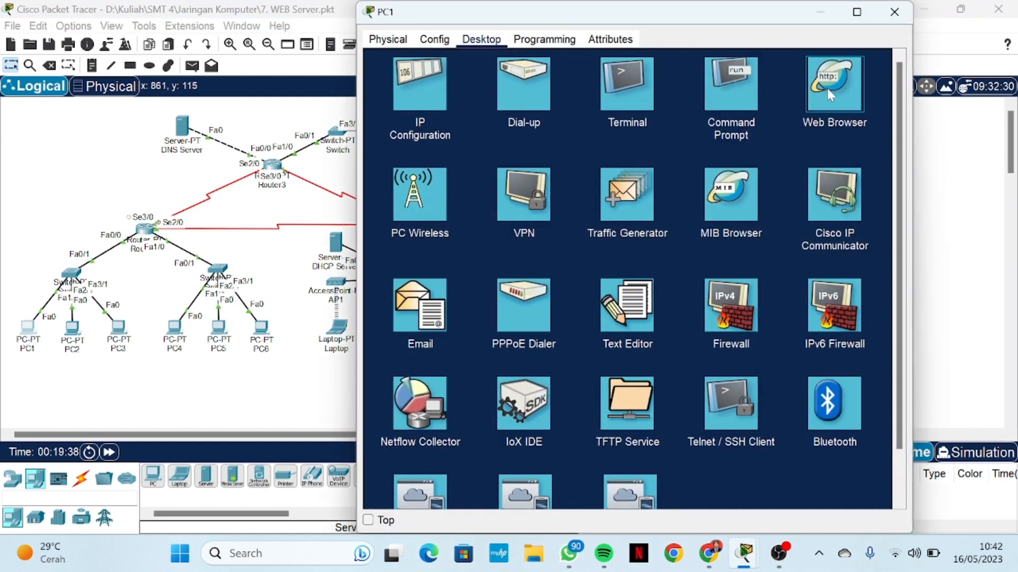
{"action": "left_click", "coordinate": [831, 110]}
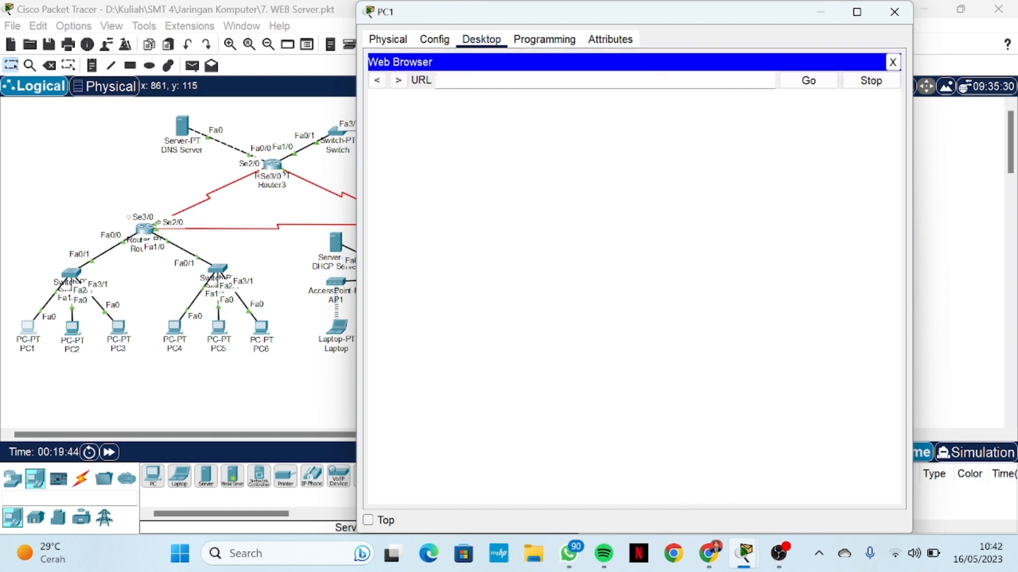
{"action": "type", "text": "43.43.43.1"}
{"action": "key", "text": "Return"}
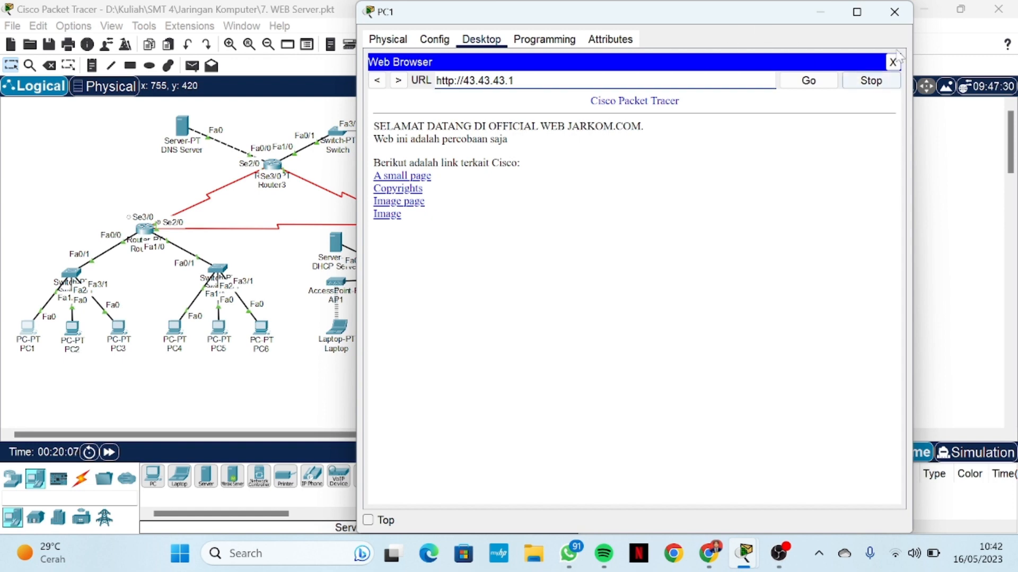
{"action": "left_click", "coordinate": [894, 12]}
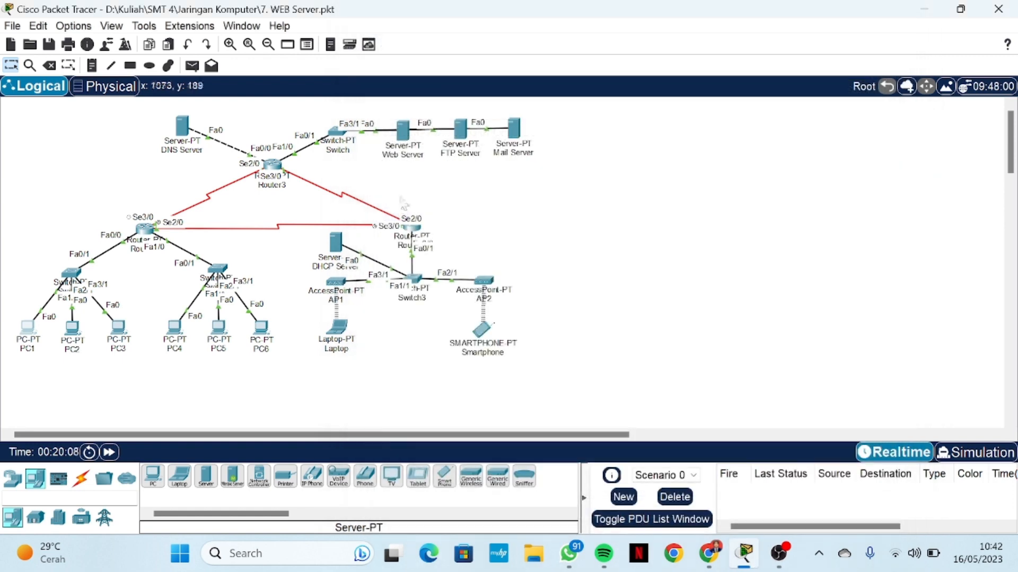
Load the web page at 43.43.43.1 in the Laptop's Web Browser and close the Laptop's window
{"action": "left_click", "coordinate": [337, 327]}
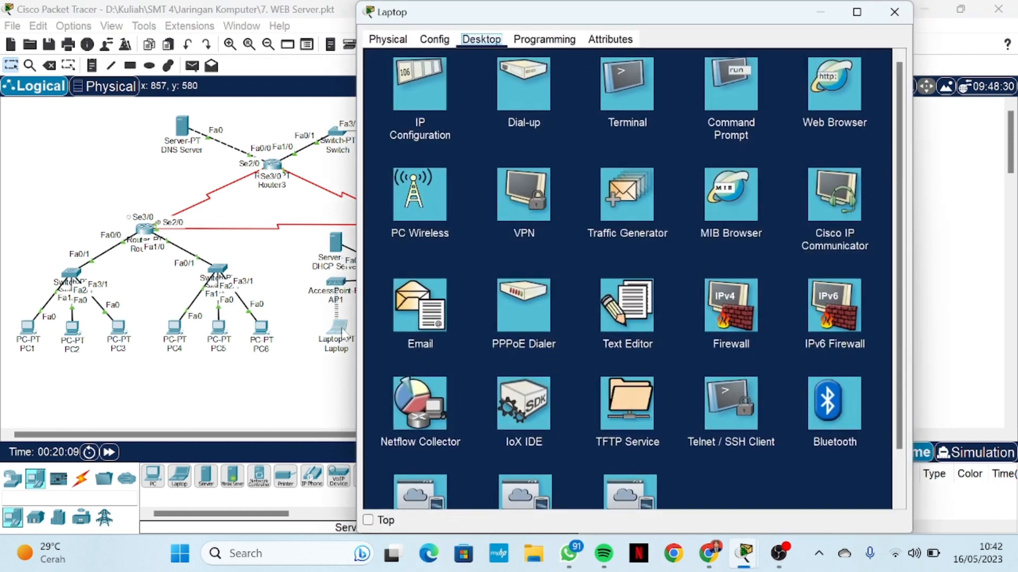
{"action": "left_click", "coordinate": [829, 90]}
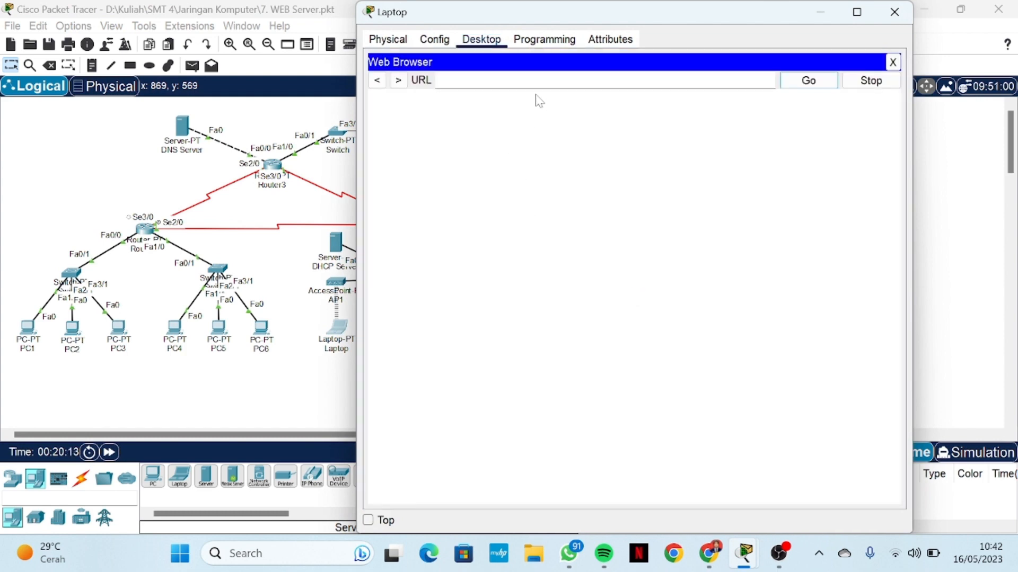
{"action": "type", "text": "43.43.43.1"}
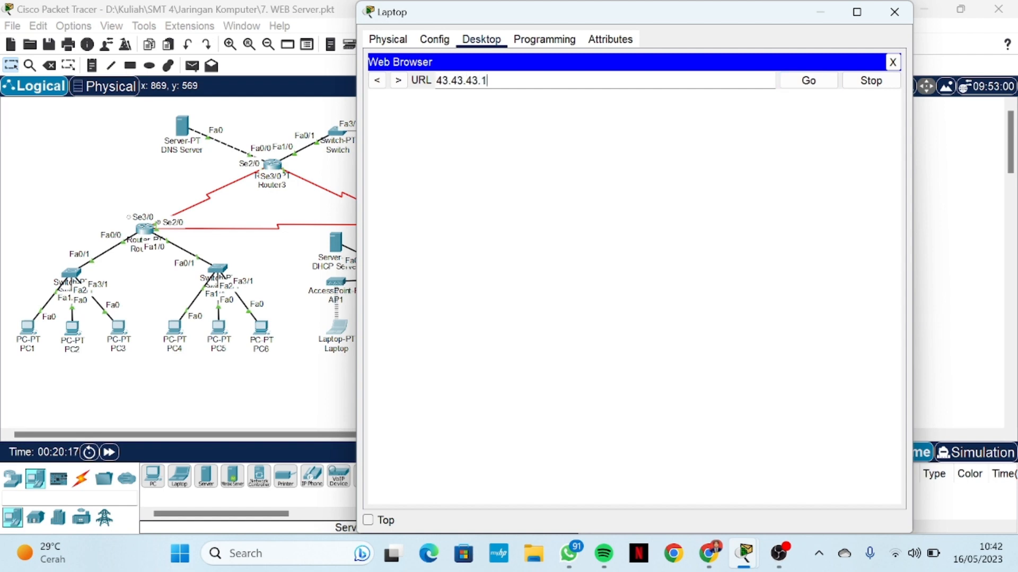
{"action": "key", "text": "Return"}
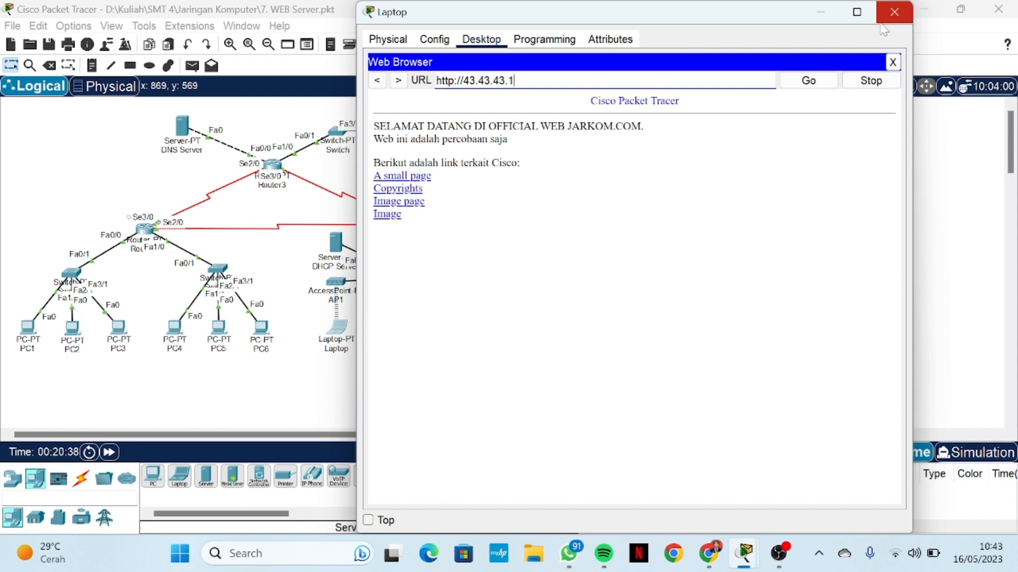
{"action": "left_click", "coordinate": [894, 12]}
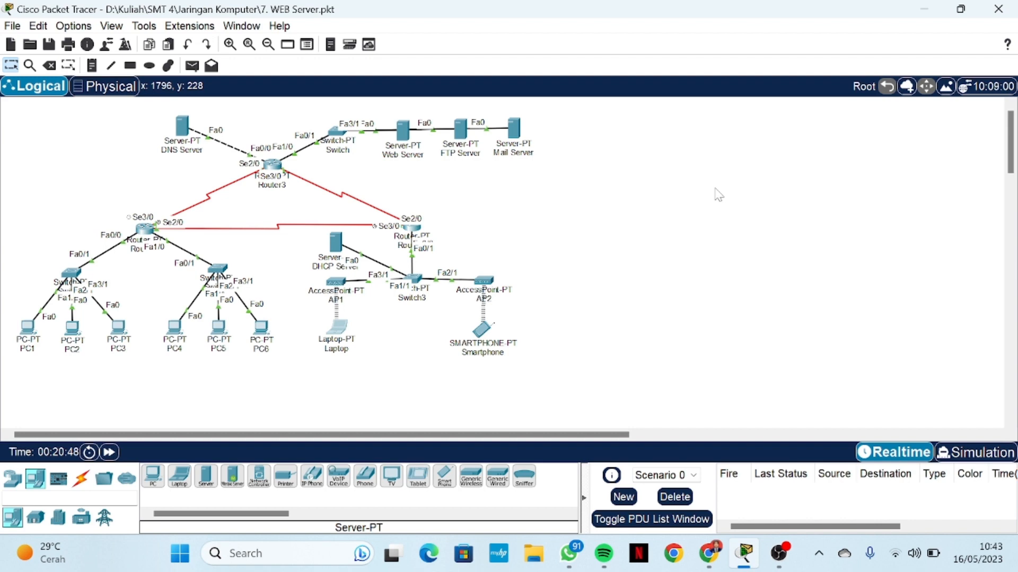
Save the current network and open the file 8. DNS Server.pkt
{"action": "left_click", "coordinate": [11, 26]}
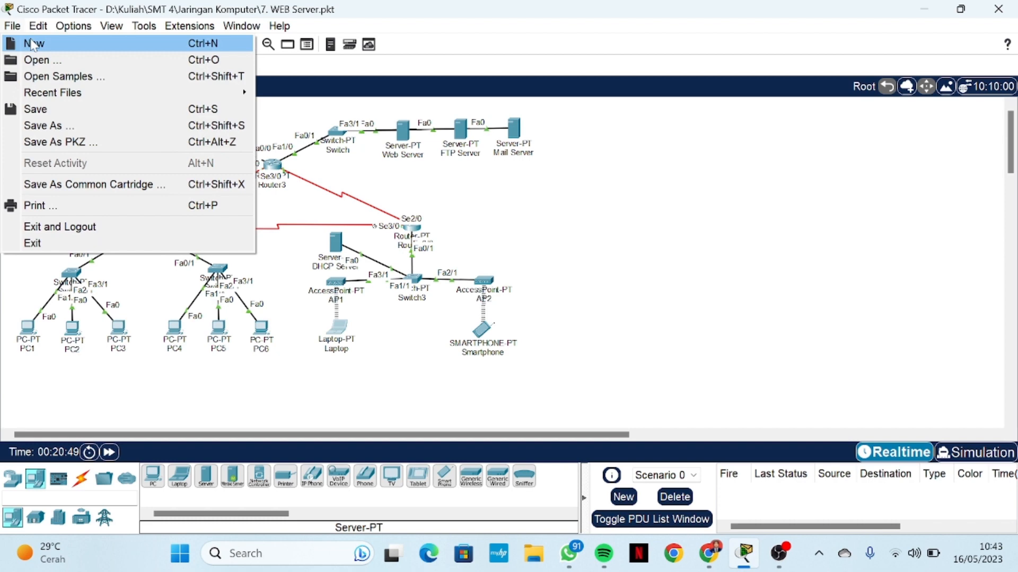
{"action": "left_click", "coordinate": [50, 74]}
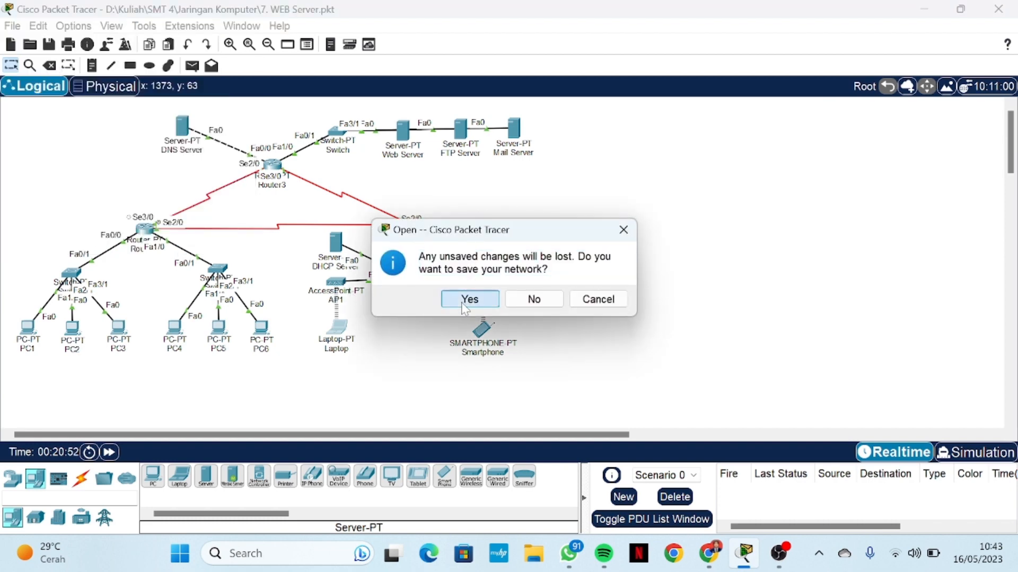
{"action": "left_click", "coordinate": [457, 300]}
{"action": "left_click", "coordinate": [340, 164]}
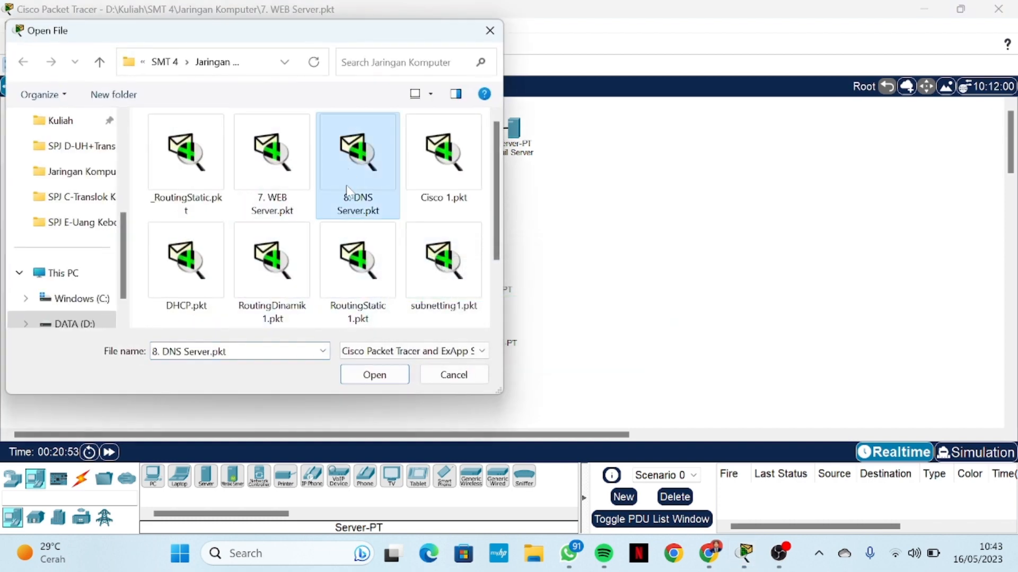
{"action": "left_click", "coordinate": [366, 376]}
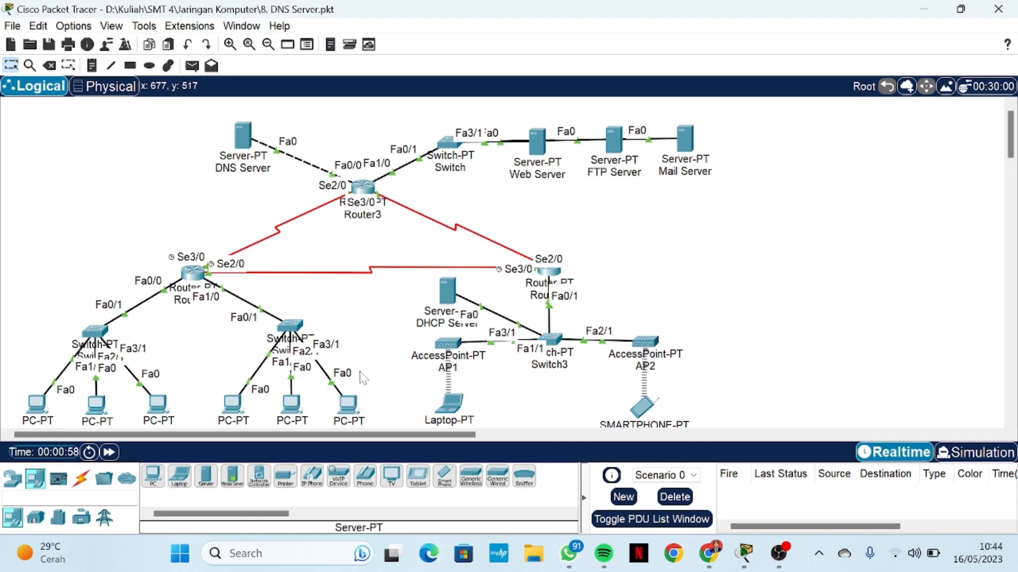
{"action": "scroll", "coordinate": [362, 378], "scroll_direction": "down", "scroll_amount": 1}
{"action": "scroll", "coordinate": [362, 378], "scroll_direction": "up", "scroll_amount": 1}
{"action": "scroll", "coordinate": [362, 378], "scroll_direction": "down", "scroll_amount": 2}
{"action": "scroll", "coordinate": [362, 378], "scroll_direction": "up", "scroll_amount": 2}
{"action": "scroll", "coordinate": [364, 356], "scroll_direction": "down", "scroll_amount": 1}
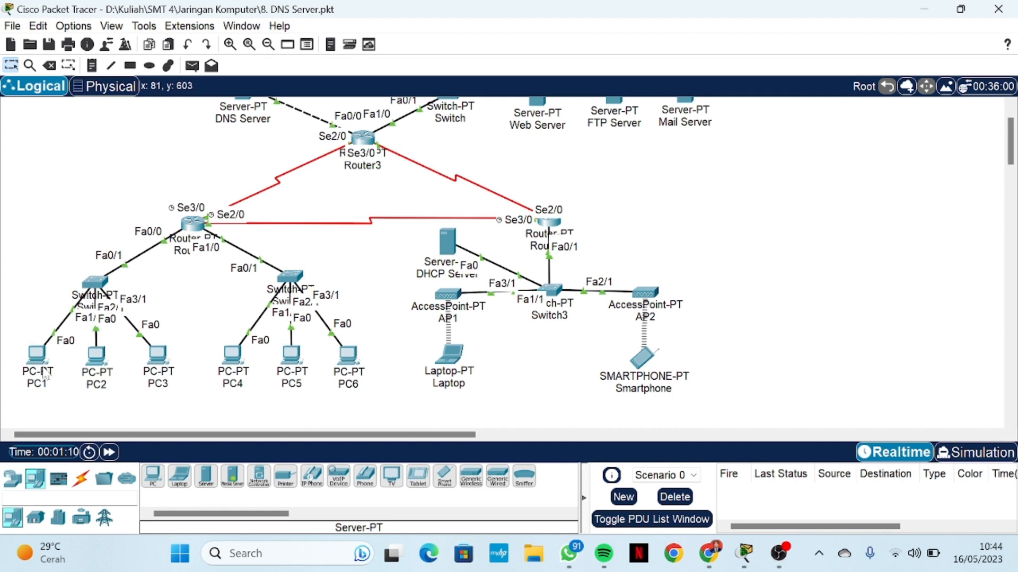
{"action": "left_click", "coordinate": [37, 353]}
{"action": "left_click", "coordinate": [480, 39]}
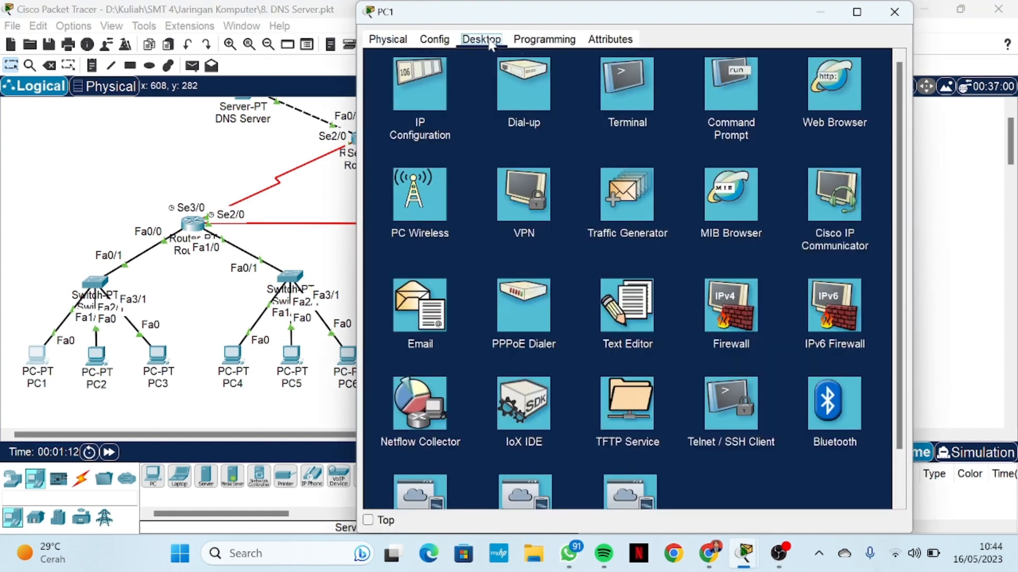
{"action": "left_click", "coordinate": [730, 112]}
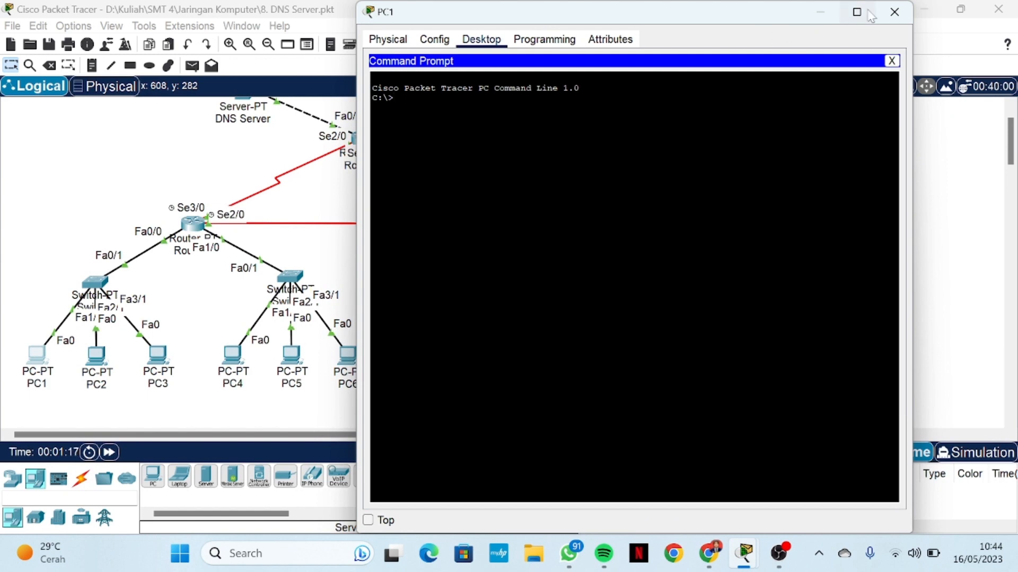
{"action": "left_click", "coordinate": [899, 11]}
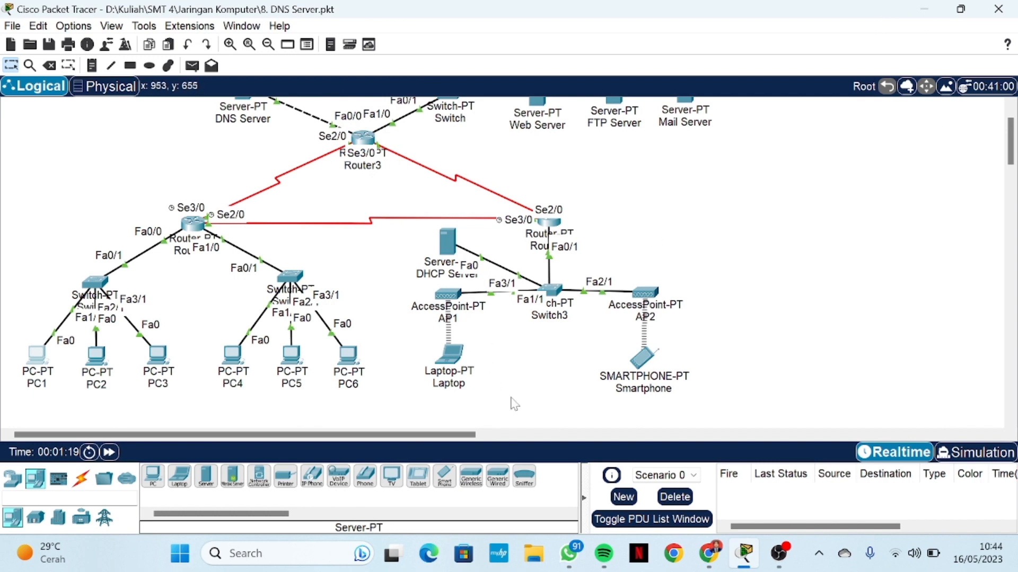
Ping the Web Server at 43.43.43.1 from PC1's Command Prompt
{"action": "scroll", "coordinate": [498, 281], "scroll_direction": "up", "scroll_amount": 1}
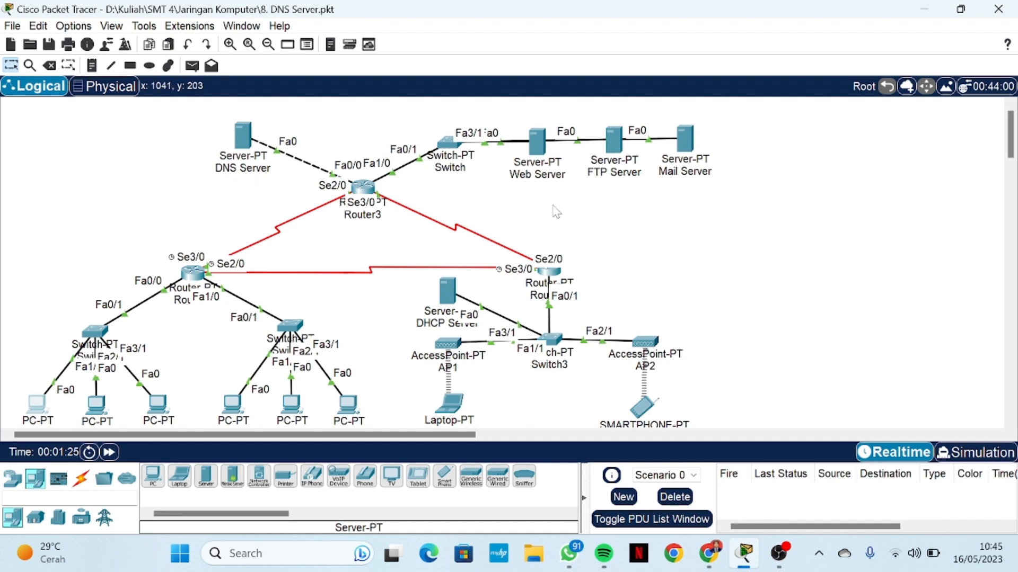
{"action": "scroll", "coordinate": [529, 217], "scroll_direction": "down", "scroll_amount": 1}
{"action": "scroll", "coordinate": [512, 286], "scroll_direction": "up", "scroll_amount": 1}
{"action": "scroll", "coordinate": [512, 294], "scroll_direction": "down", "scroll_amount": 1}
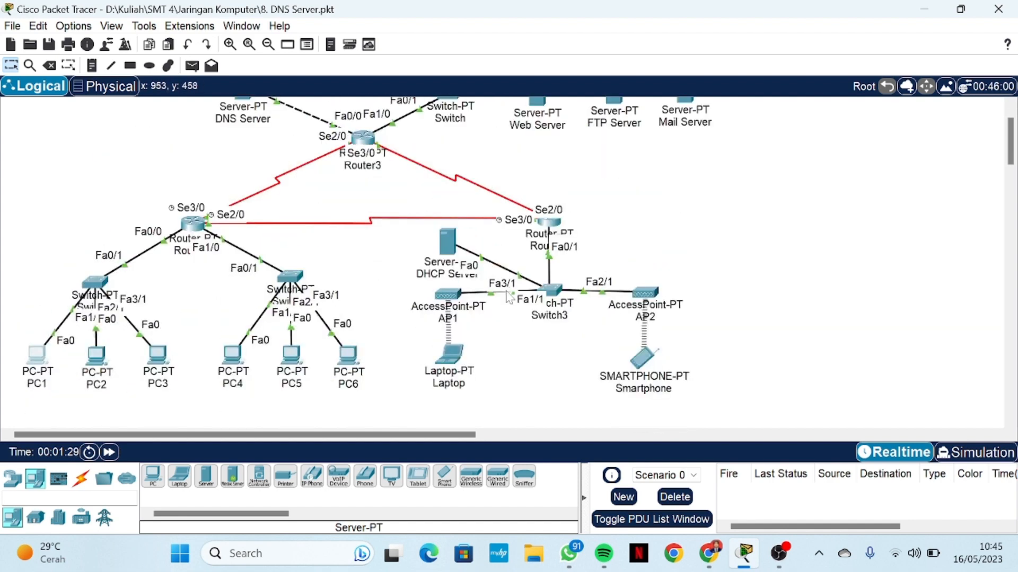
{"action": "left_click", "coordinate": [40, 358]}
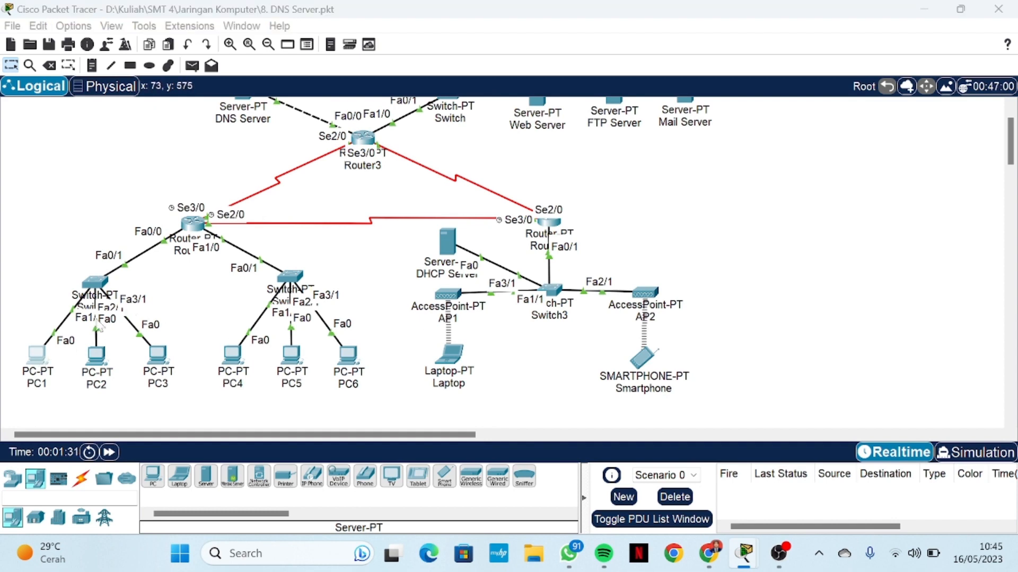
{"action": "left_click", "coordinate": [733, 79]}
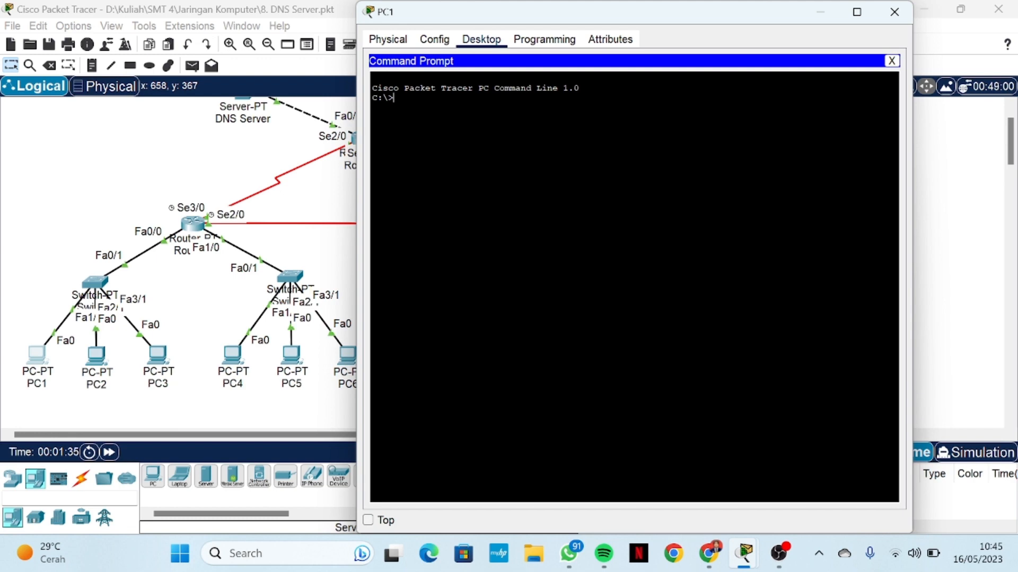
{"action": "type", "text": "ping 43.43.43.1"}
{"action": "key", "text": "Return"}
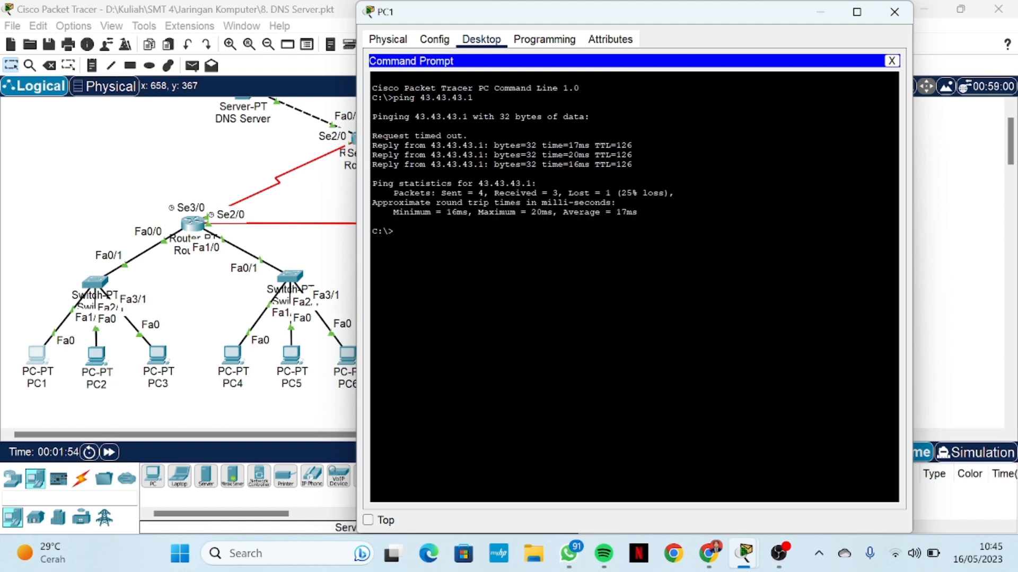
Ping 33.33.33.1 from PC1's Command Prompt and close PC1's window
{"action": "type", "text": "ping 33"}
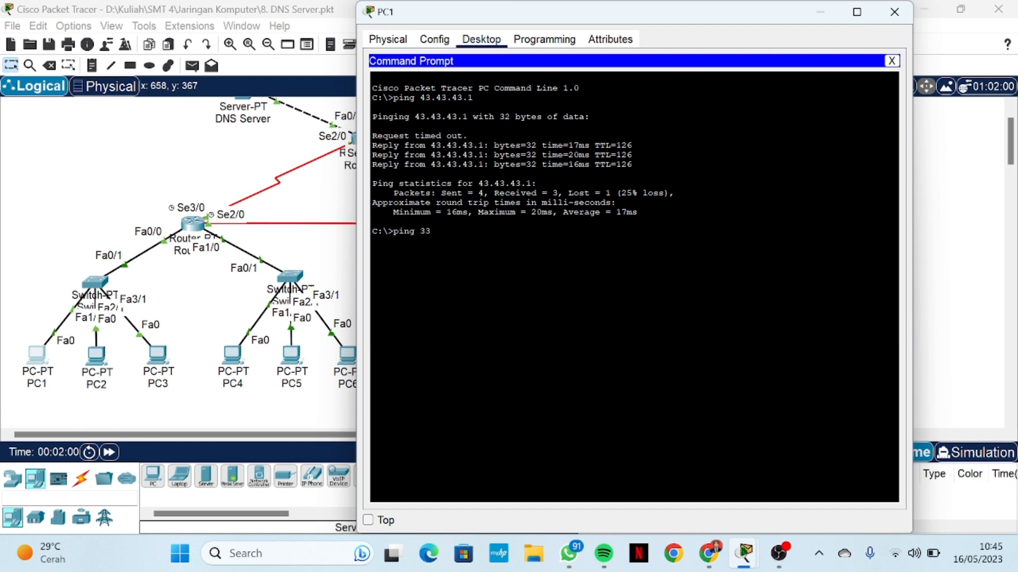
{"action": "type", "text": ".33.33.1"}
{"action": "key", "text": "Return"}
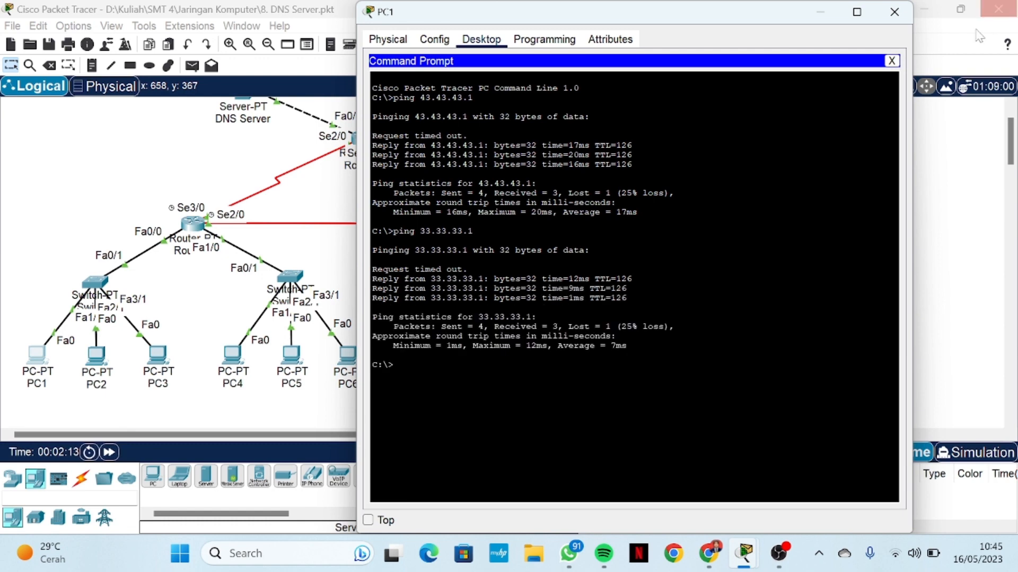
{"action": "left_click", "coordinate": [894, 11]}
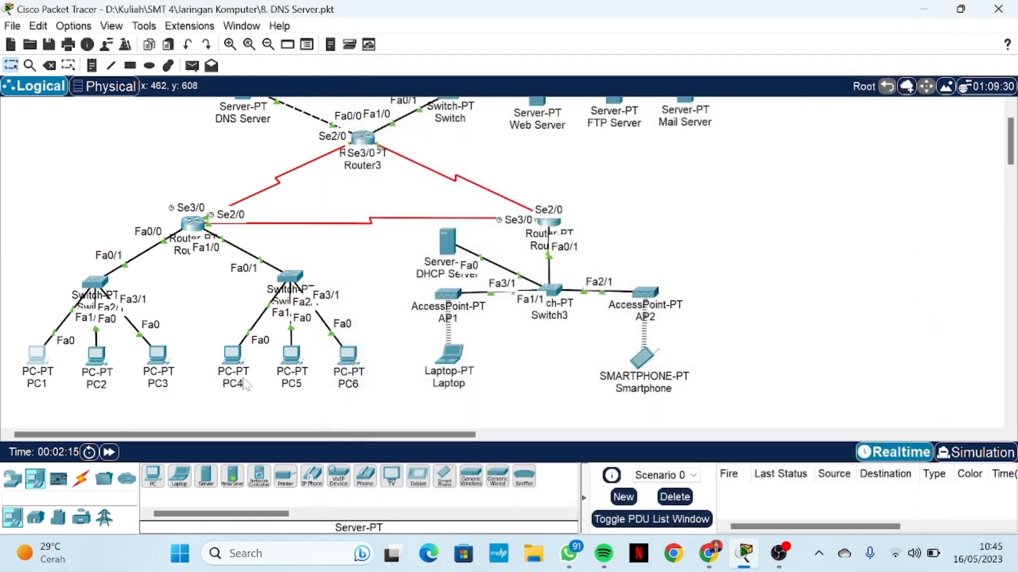
Ping 43.43.43.1 and 33.33.33.1 from PC4's Command Prompt
{"action": "left_click", "coordinate": [232, 354]}
{"action": "left_click", "coordinate": [481, 40]}
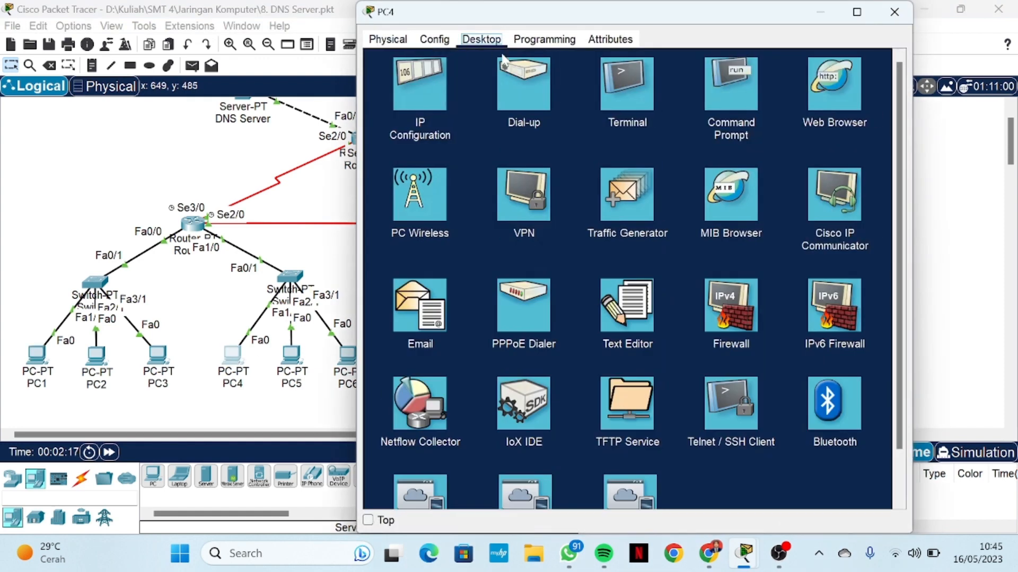
{"action": "left_click", "coordinate": [729, 85]}
{"action": "type", "text": "pin"}
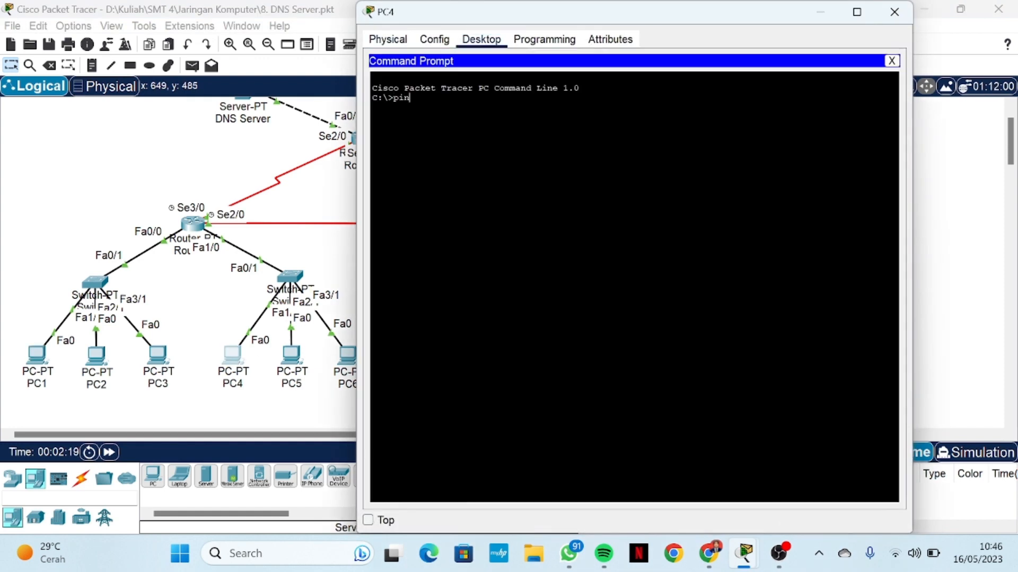
{"action": "type", "text": "g 43.43.43.1"}
{"action": "key", "text": "Return"}
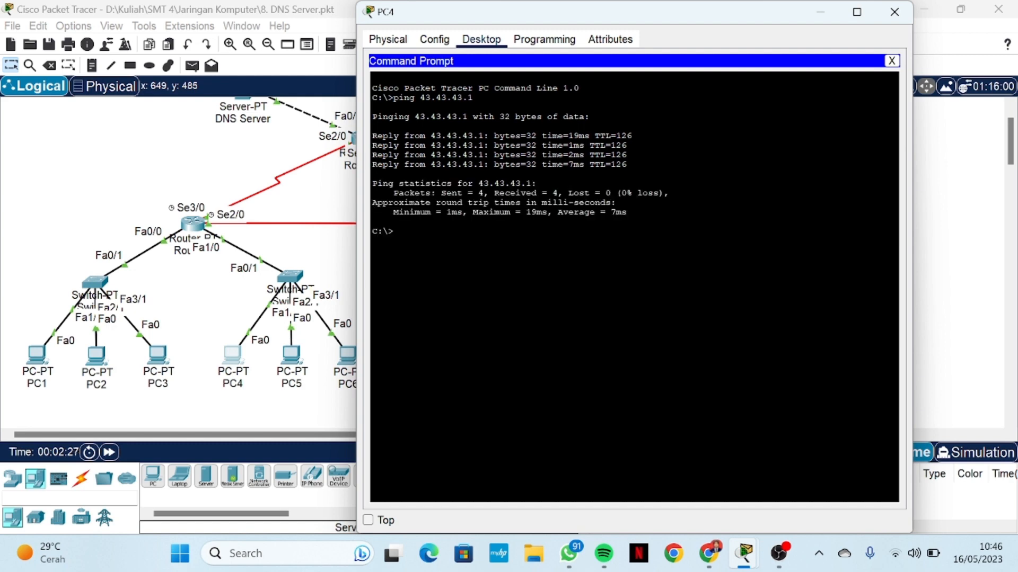
{"action": "type", "text": "ping 33.33.33.1"}
{"action": "key", "text": "Return"}
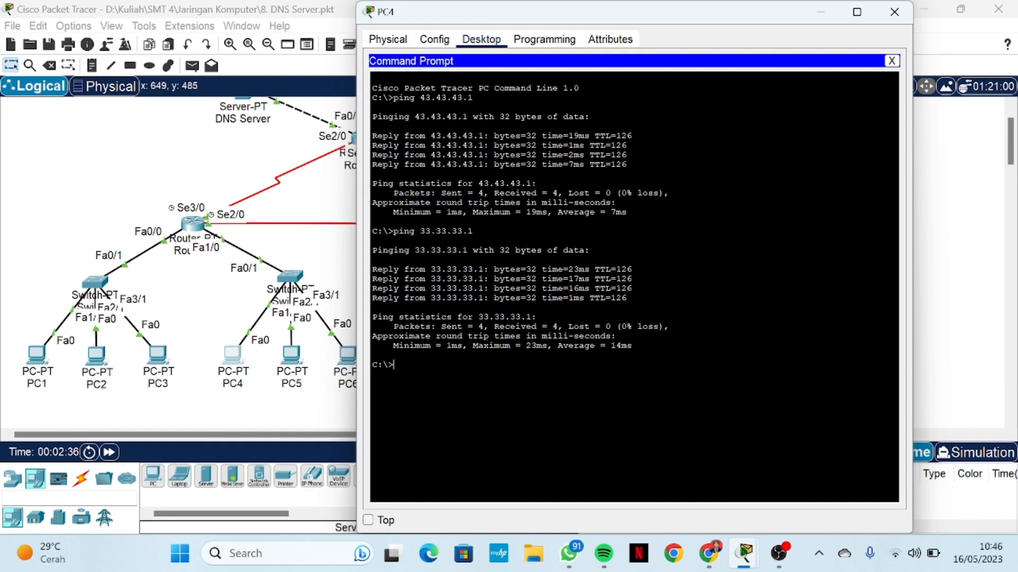
Close PC4's window, ping 43.43.43.1 and 33.33.33.1 from the Laptop's Command Prompt, and close the Laptop's window
{"action": "left_click", "coordinate": [894, 12]}
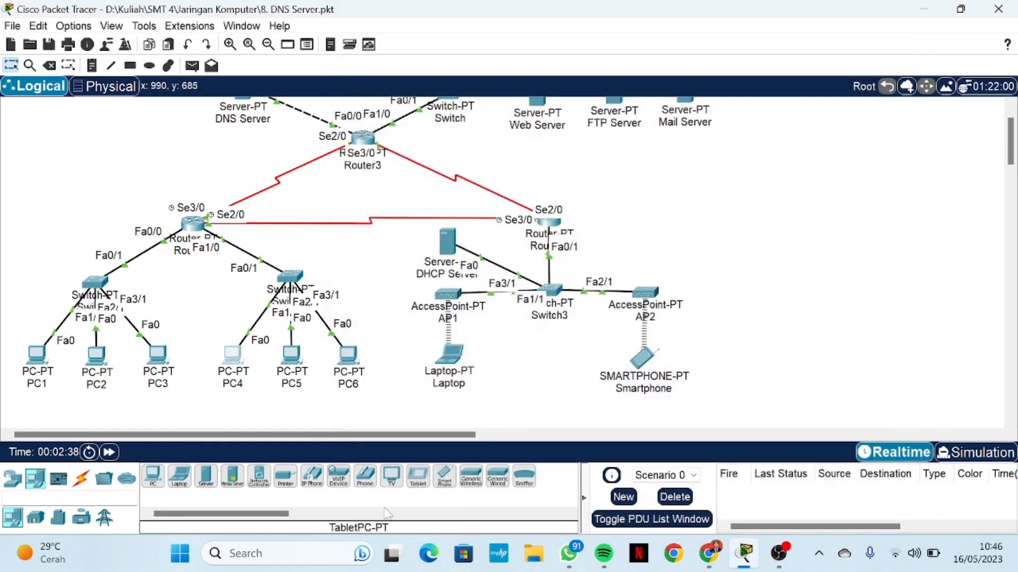
{"action": "left_click", "coordinate": [455, 362]}
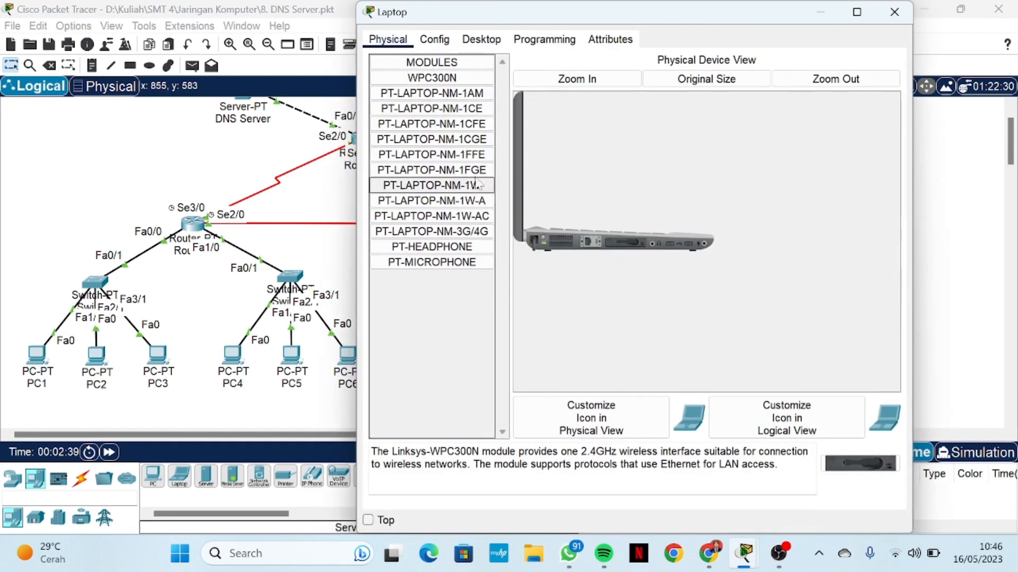
{"action": "left_click", "coordinate": [495, 41]}
{"action": "left_click", "coordinate": [736, 90]}
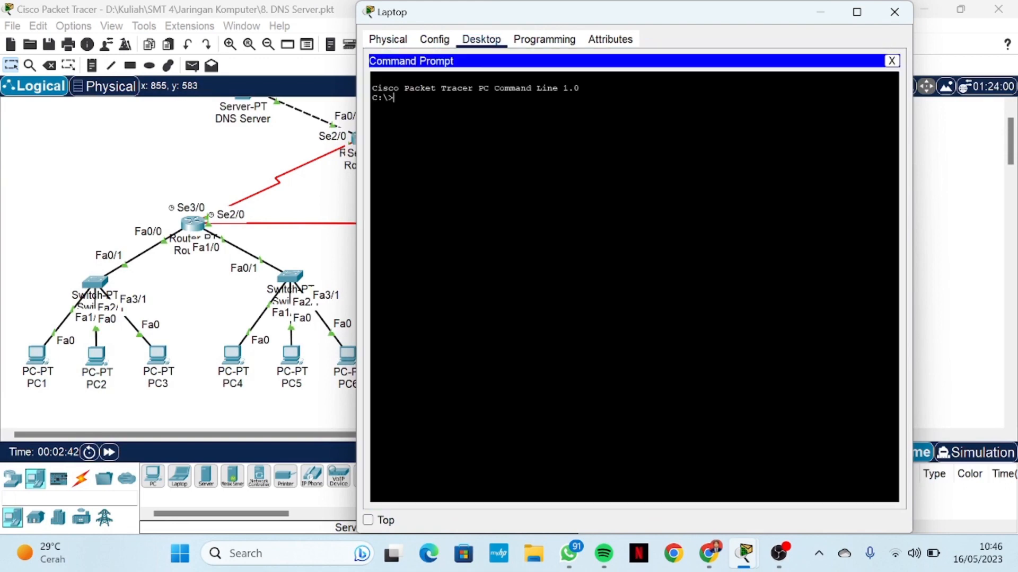
{"action": "type", "text": "ping 43.43.43.1"}
{"action": "key", "text": "Return"}
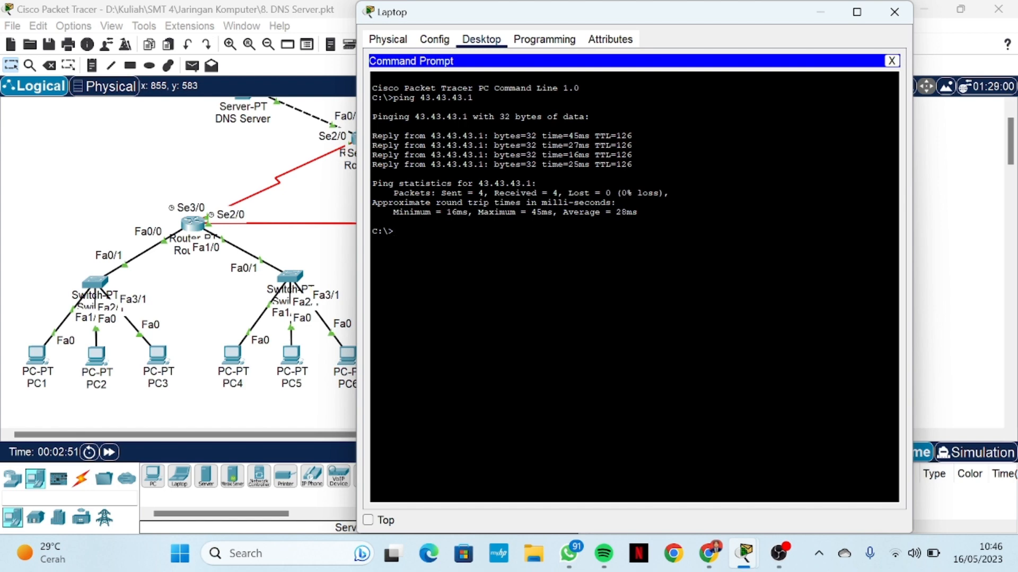
{"action": "type", "text": "ping 33.33.33.1"}
{"action": "key", "text": "Return"}
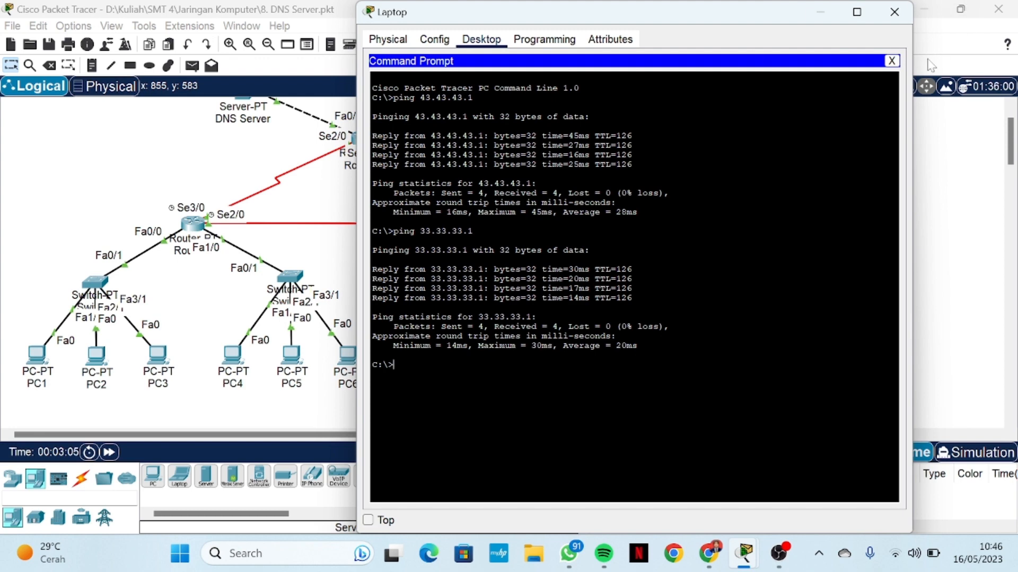
{"action": "left_click", "coordinate": [894, 12]}
Review the resource records of the DNS service on the DNS Server and close its window
{"action": "scroll", "coordinate": [476, 319], "scroll_direction": "up", "scroll_amount": 1}
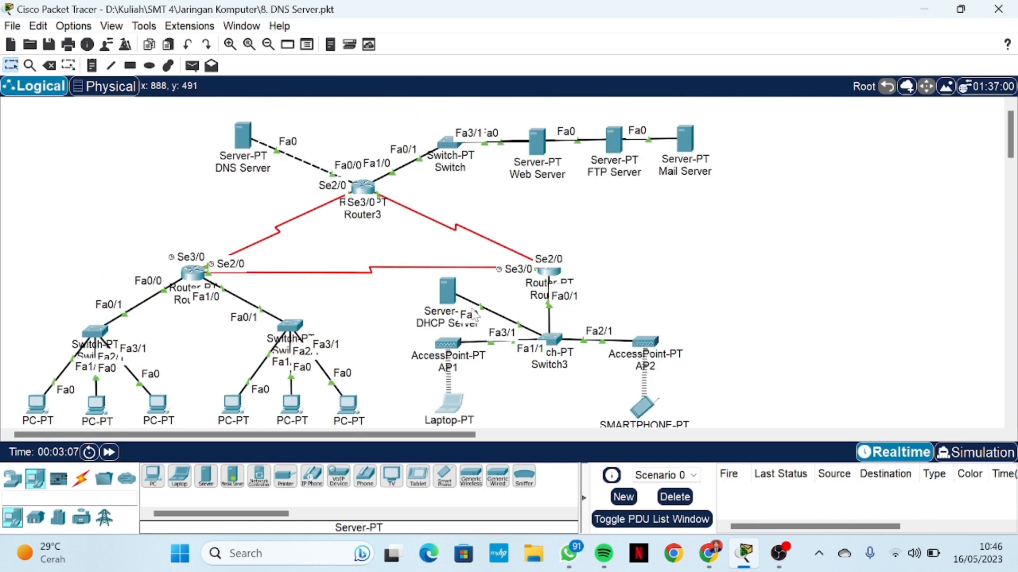
{"action": "left_click", "coordinate": [239, 142]}
{"action": "left_click_drag", "start_coordinate": [567, 115], "coordinate": [486, 53]}
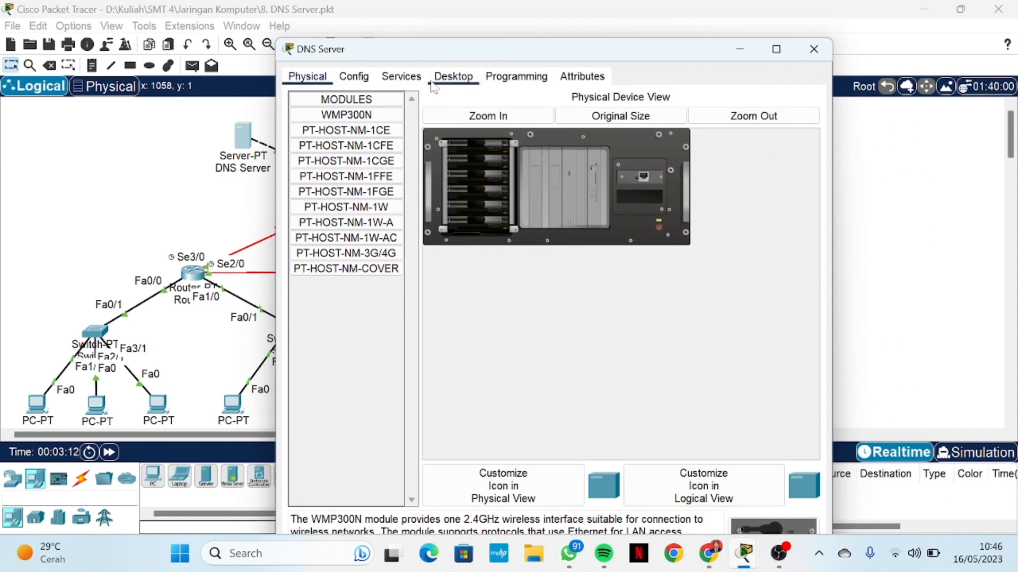
{"action": "left_click", "coordinate": [414, 81]}
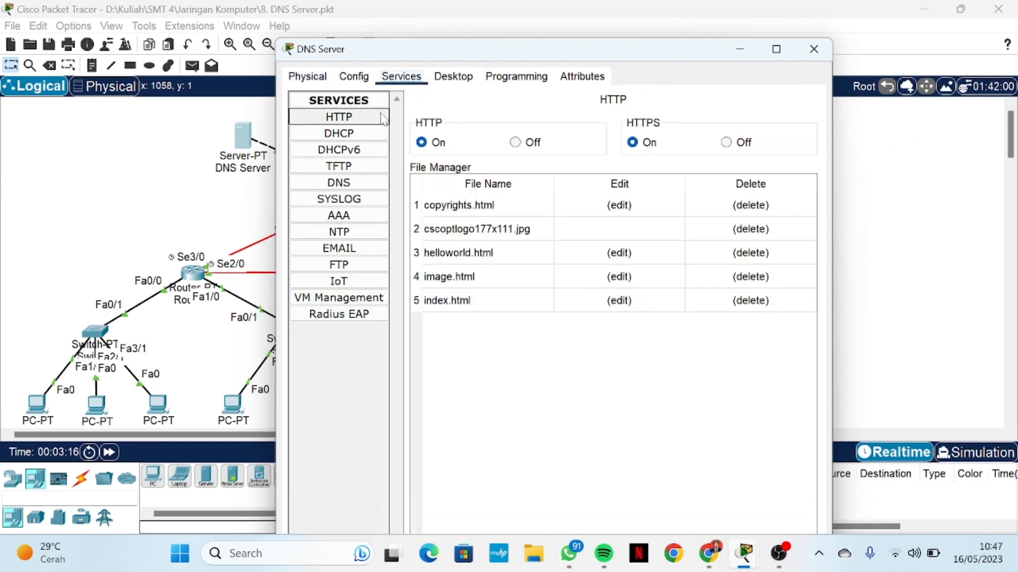
{"action": "left_click", "coordinate": [351, 190]}
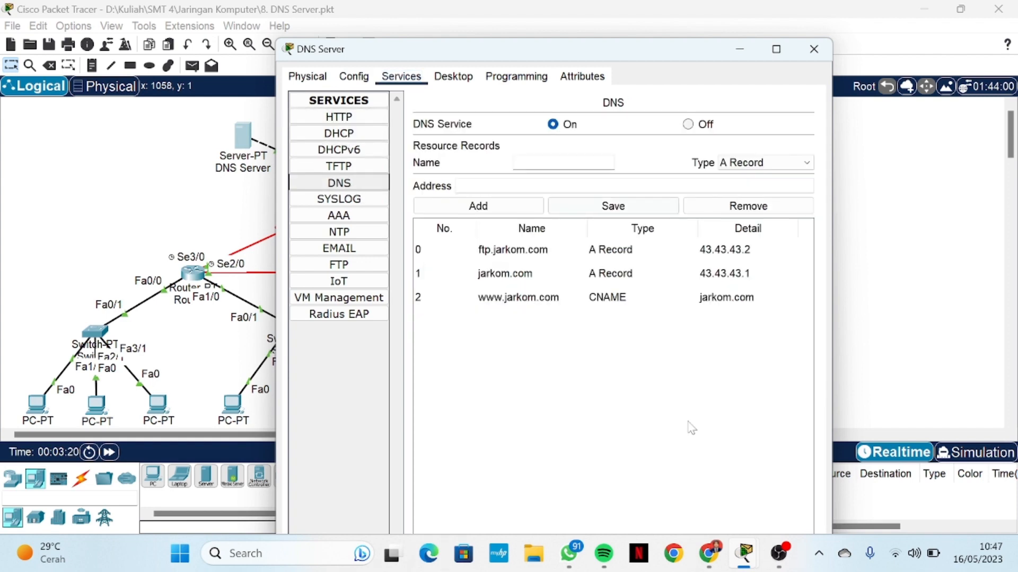
{"action": "left_click_drag", "start_coordinate": [592, 58], "coordinate": [577, 40]}
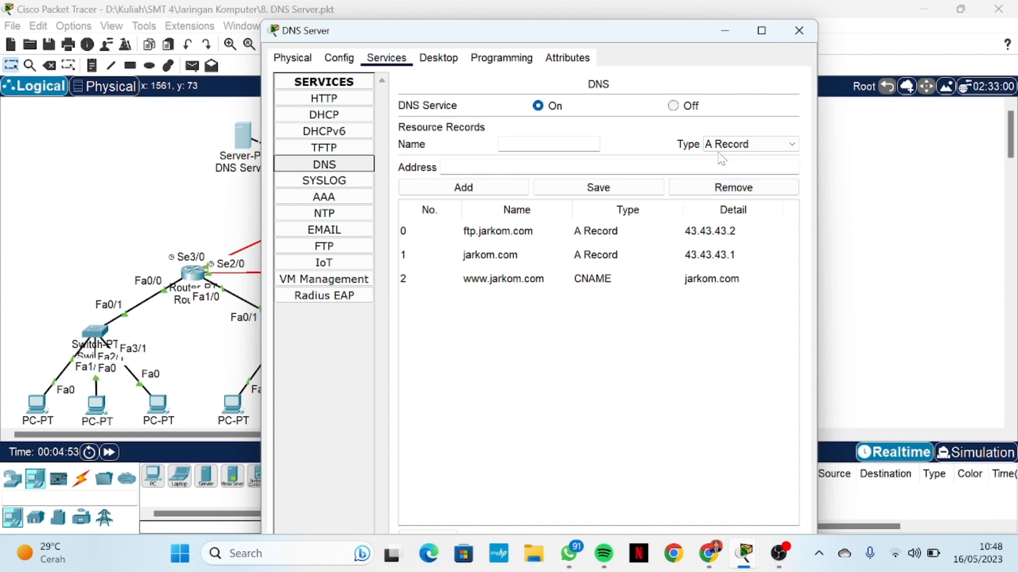
{"action": "left_click", "coordinate": [799, 30]}
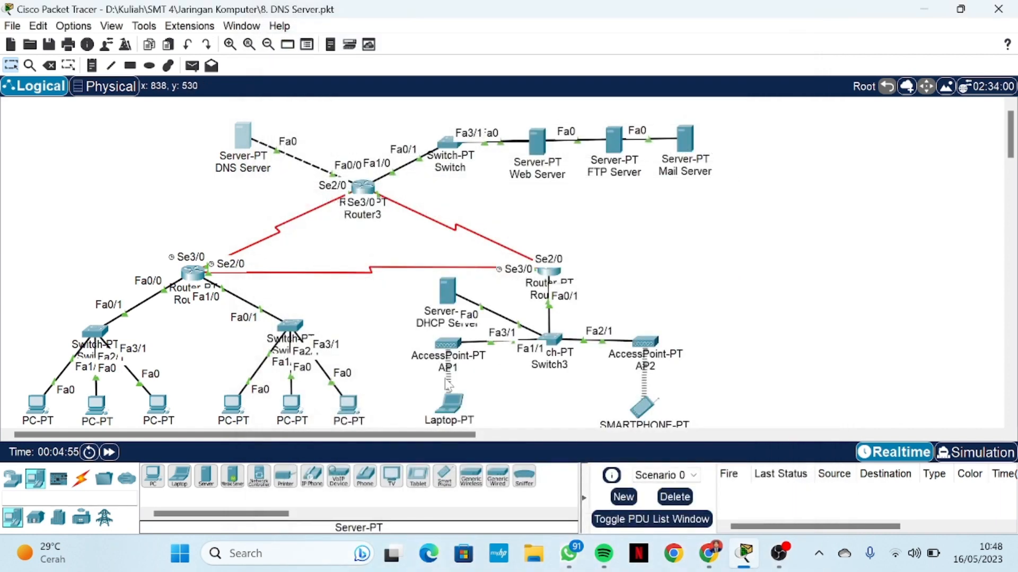
Look up jarkom.com with nslookup from PC1's Command Prompt, leaving a few blank lines before the command
{"action": "scroll", "coordinate": [341, 318], "scroll_direction": "down", "scroll_amount": 2}
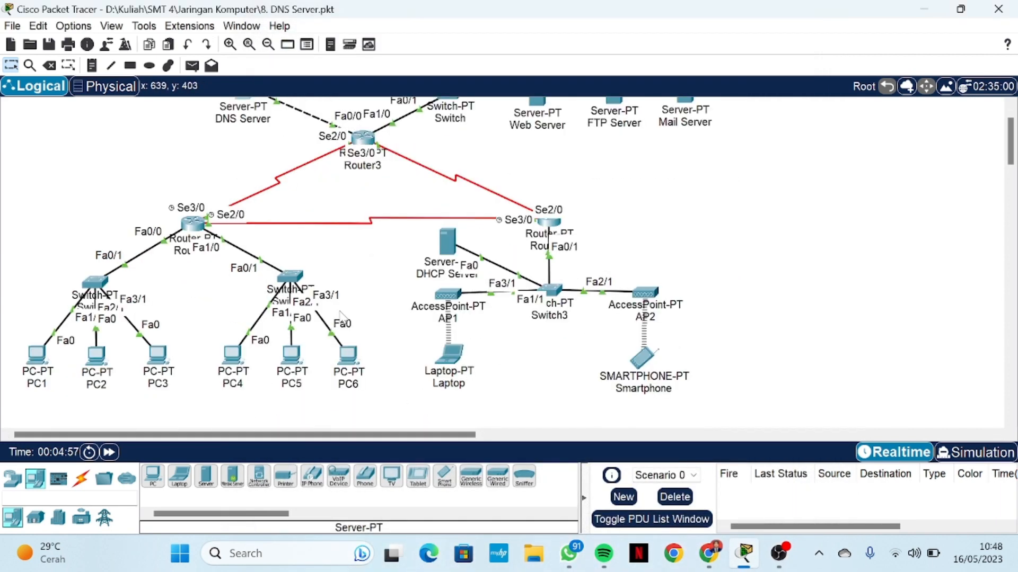
{"action": "left_click", "coordinate": [37, 356]}
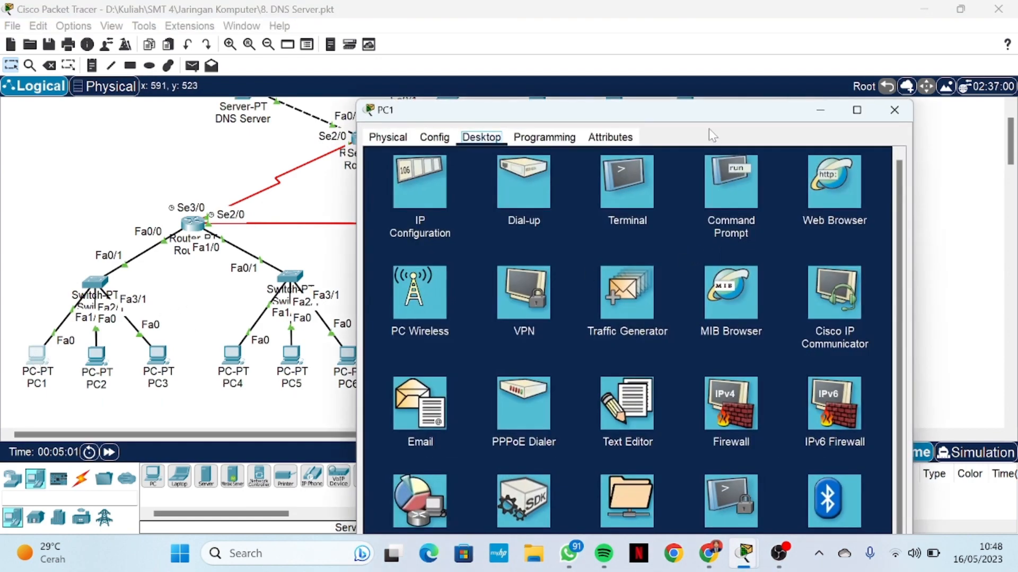
{"action": "left_click_drag", "start_coordinate": [714, 123], "coordinate": [627, 66]}
{"action": "left_click", "coordinate": [641, 135]}
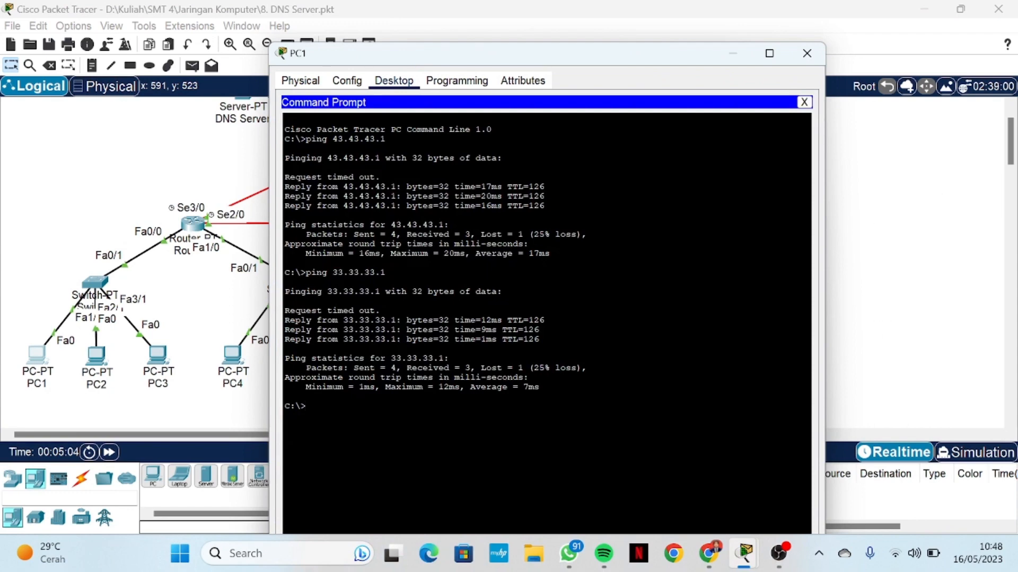
{"action": "key", "text": "Return"}
{"action": "key", "text": "Return"}
{"action": "key", "text": "Return"}
{"action": "key", "text": "Return"}
{"action": "type", "text": "nslookup"}
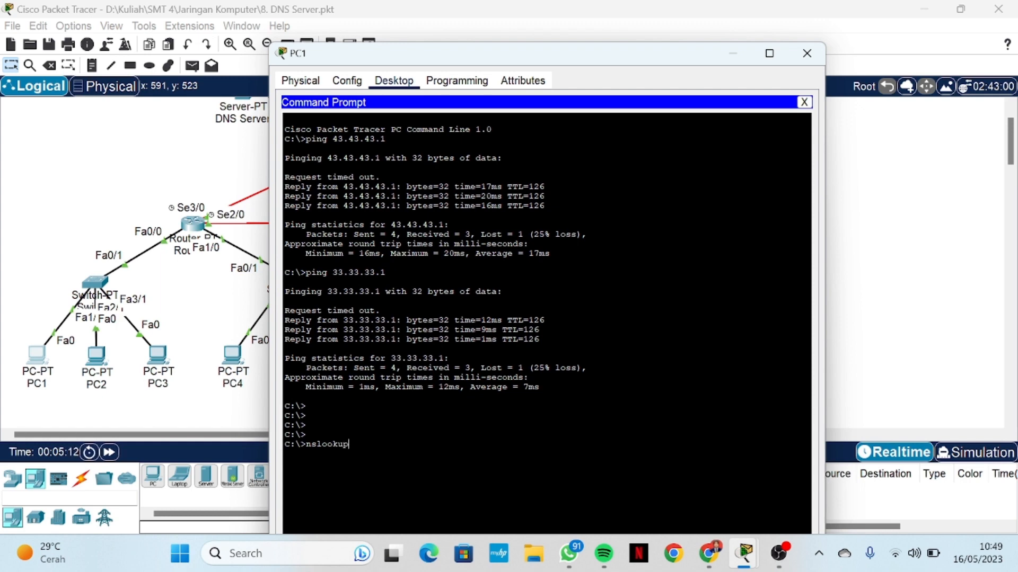
{"action": "type", "text": " jarkom.com"}
{"action": "key", "text": "Return"}
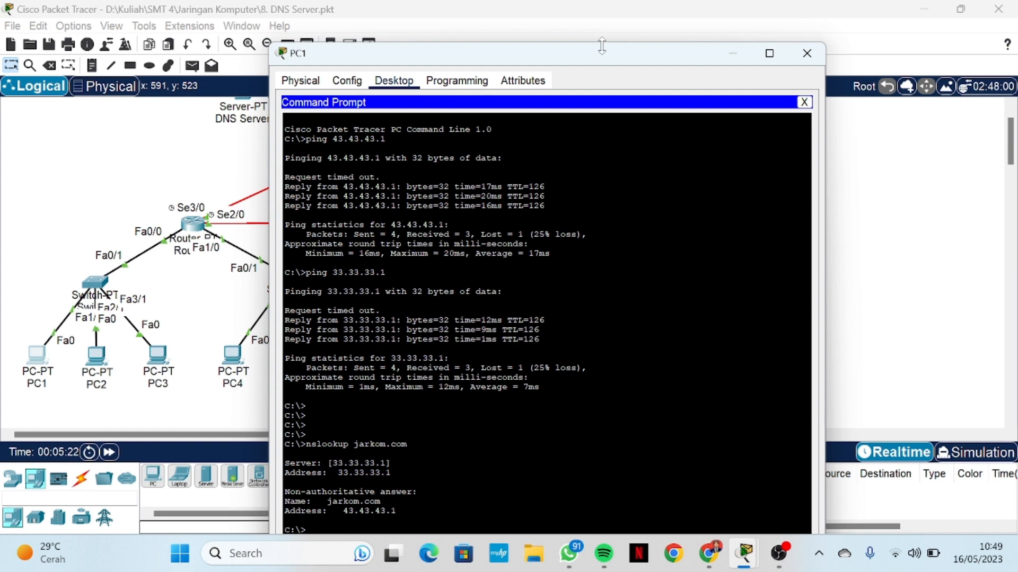
Try to look up ww.jarkom.com with nslookup from PC1's Command Prompt
{"action": "left_click_drag", "start_coordinate": [600, 60], "coordinate": [591, 32]}
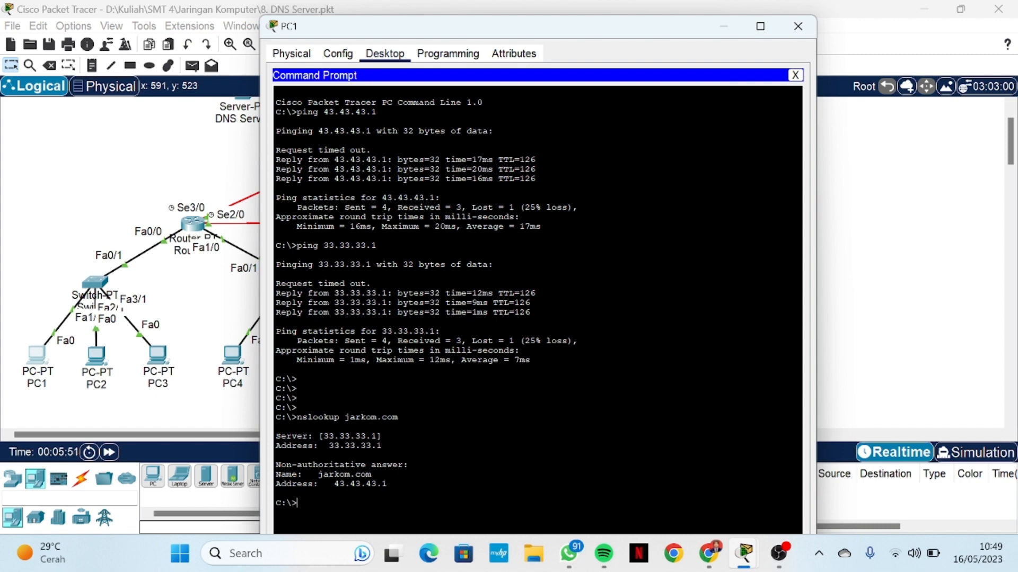
{"action": "type", "text": "nslookup ww.jarkom.com"}
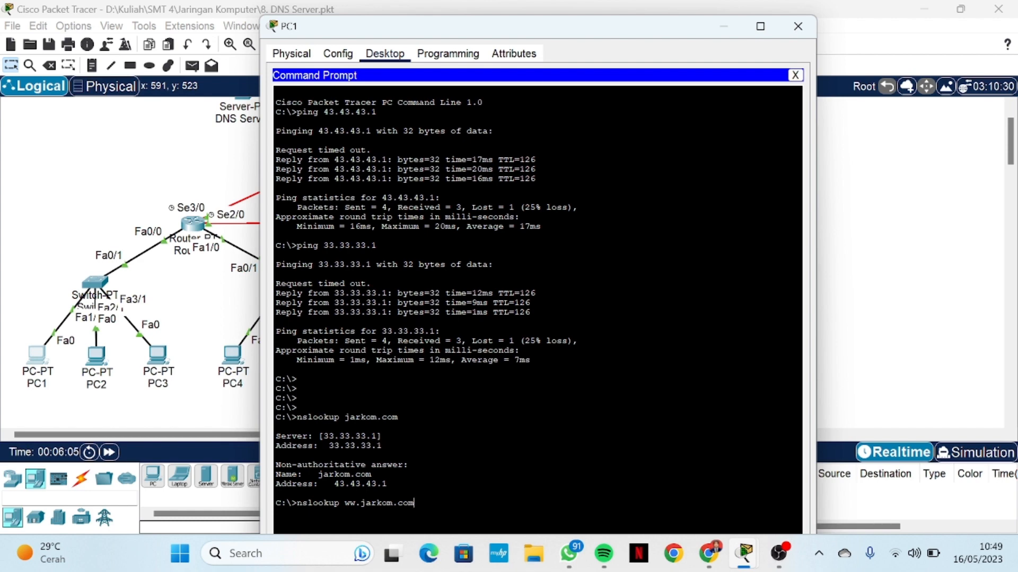
{"action": "key", "text": "Return"}
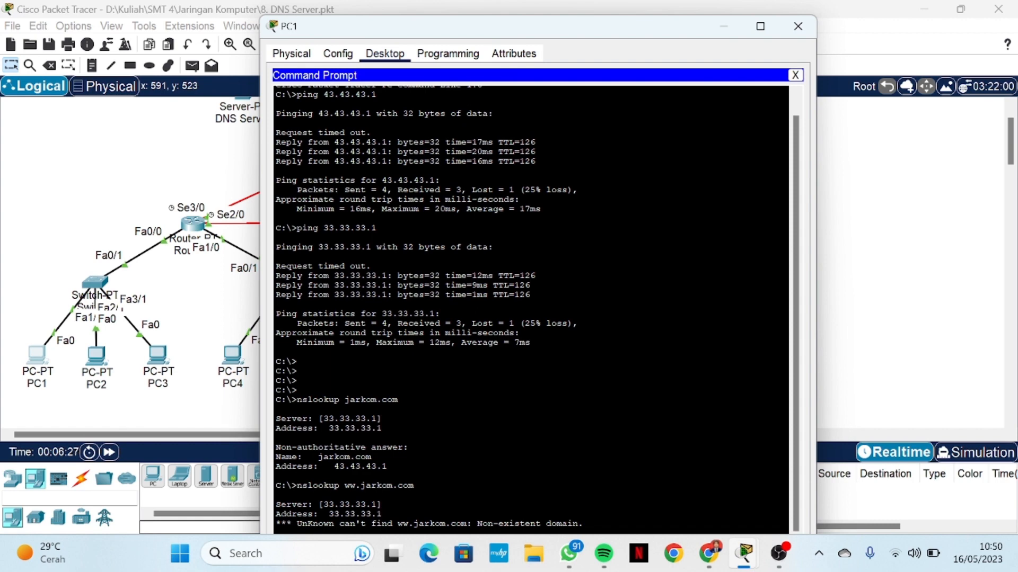
{"action": "key", "text": "Return"}
{"action": "key", "text": "Return"}
{"action": "key", "text": "Return"}
{"action": "key", "text": "Return"}
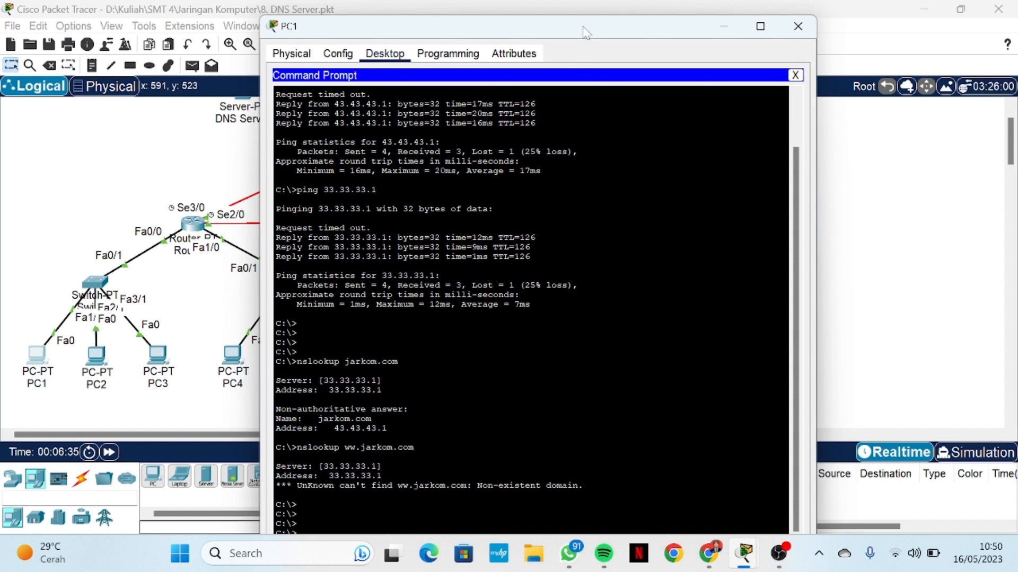
{"action": "left_click_drag", "start_coordinate": [584, 28], "coordinate": [580, 4]}
{"action": "type", "text": "o"}
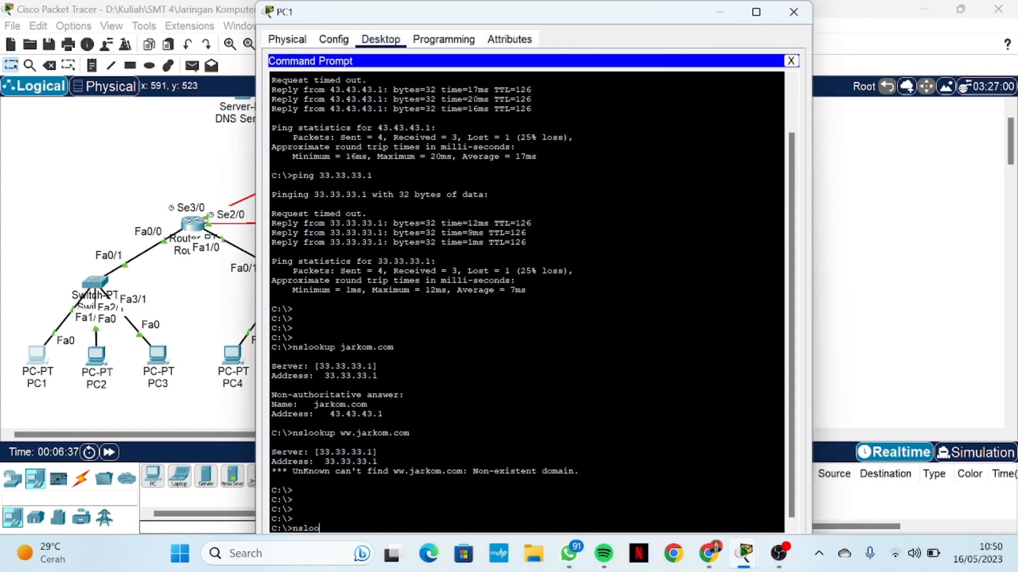
{"action": "type", "text": "kup www.jarkom.com"}
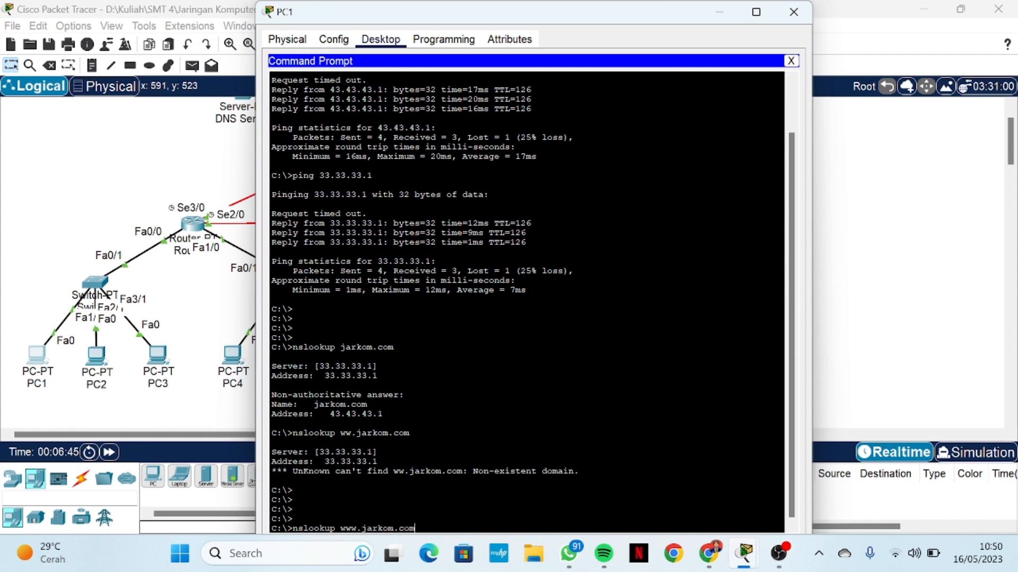
{"action": "key", "text": "Return"}
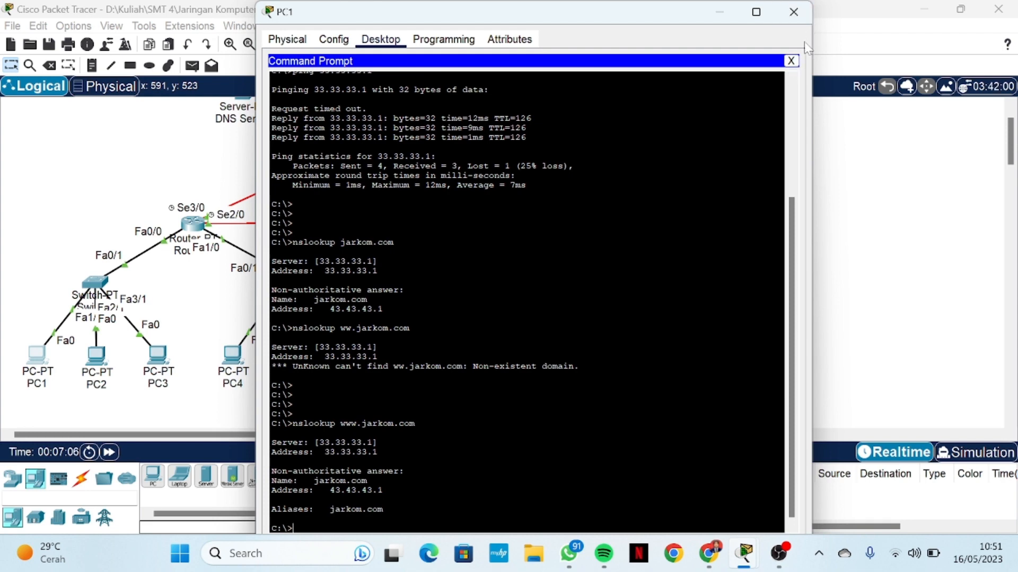
{"action": "left_click", "coordinate": [793, 12]}
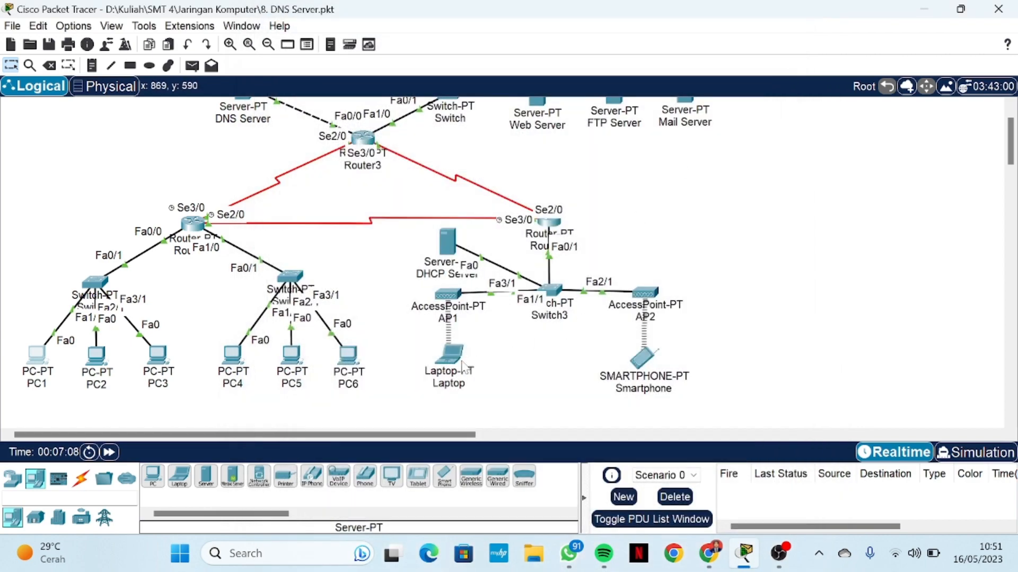
Look up jarkom.com with nslookup from the Laptop's Command Prompt
{"action": "left_click", "coordinate": [460, 363]}
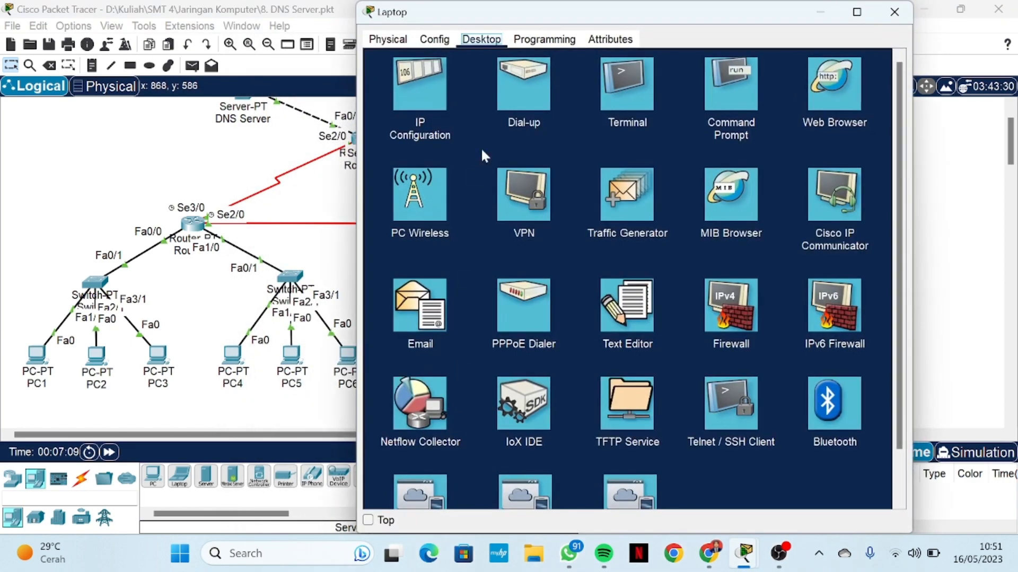
{"action": "left_click", "coordinate": [737, 94]}
{"action": "type", "text": "nslokk"}
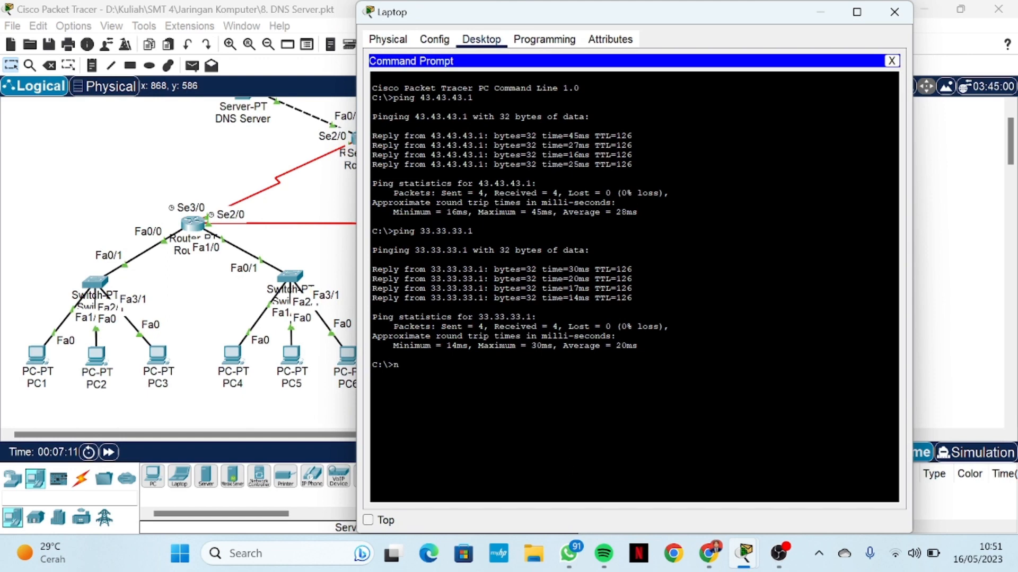
{"action": "key", "text": "BackSpace"}
{"action": "key", "text": "BackSpace"}
{"action": "type", "text": "okup"}
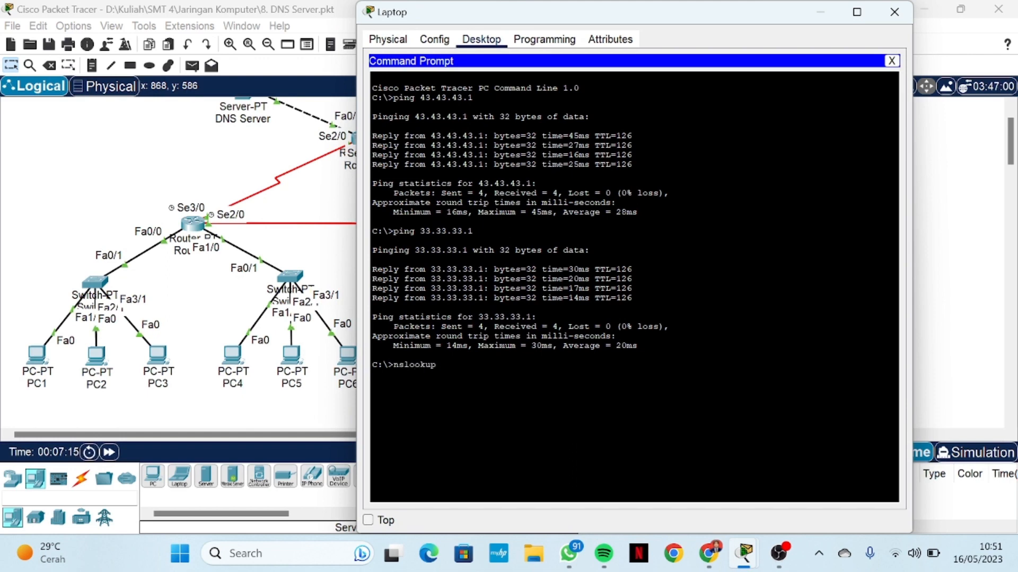
{"action": "type", "text": " jarkom.com"}
{"action": "key", "text": "Return"}
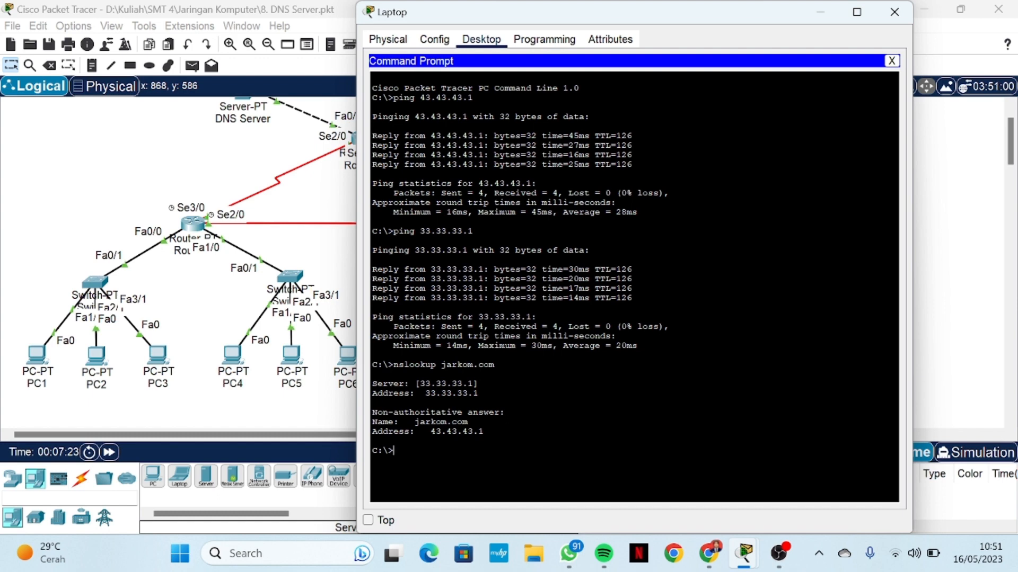
{"action": "type", "text": "nslookup www.jarkom.com"}
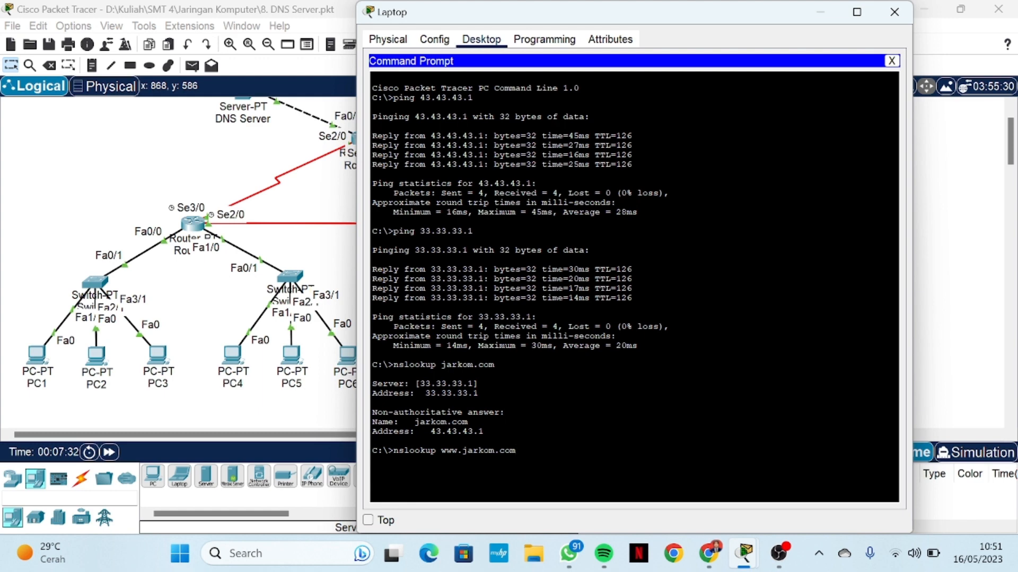
{"action": "key", "text": "Return"}
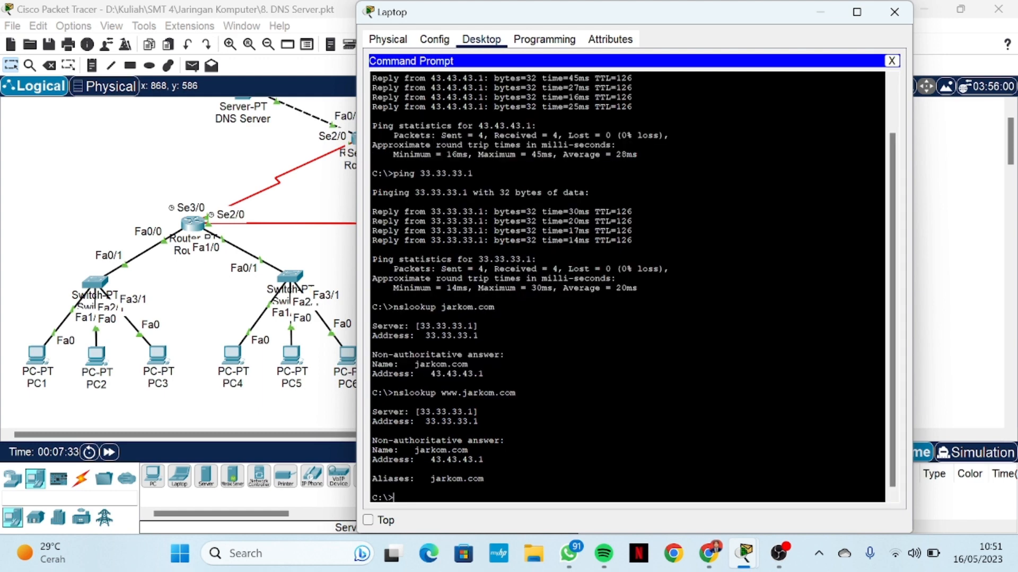
{"action": "left_click", "coordinate": [895, 12]}
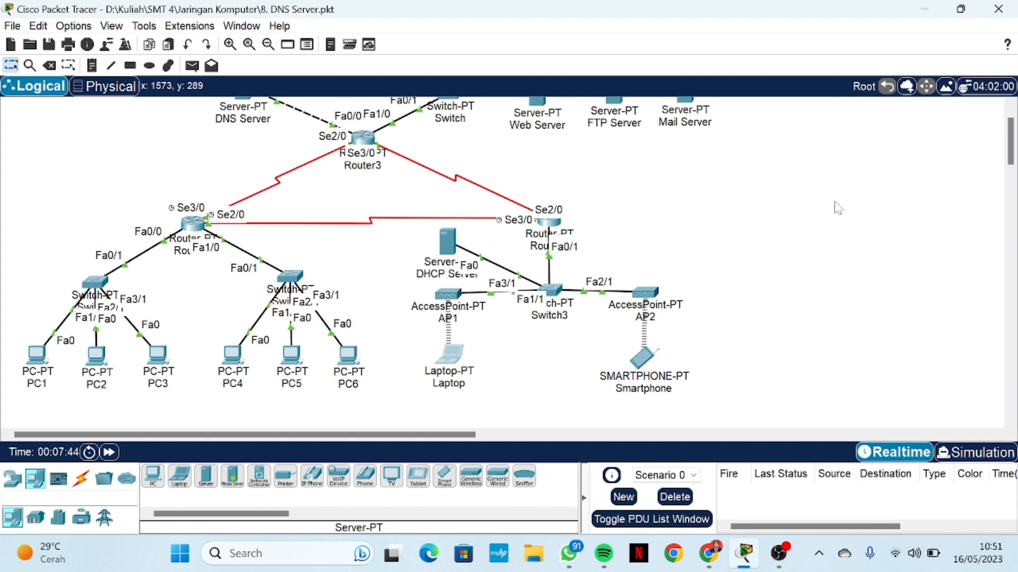
Open the site jarkom.com in PC1's Web Browser
{"action": "left_click", "coordinate": [37, 355]}
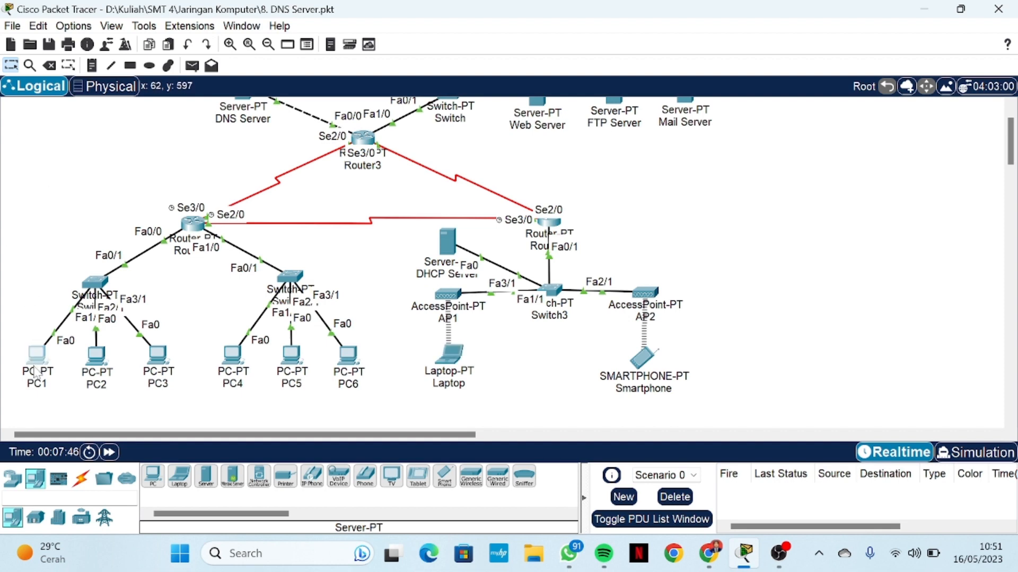
{"action": "left_click", "coordinate": [837, 103]}
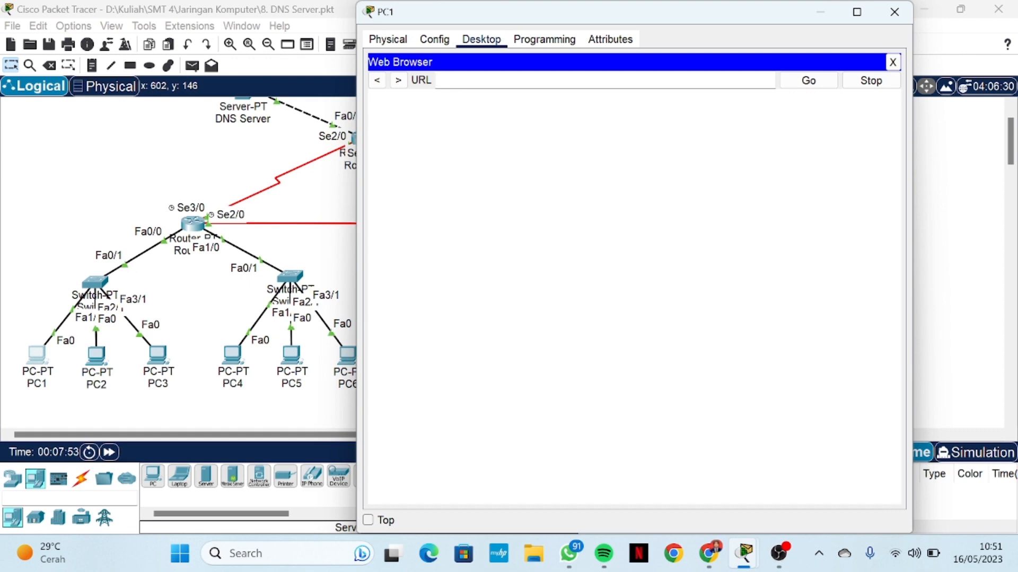
{"action": "type", "text": "jarkom.com"}
{"action": "key", "text": "Return"}
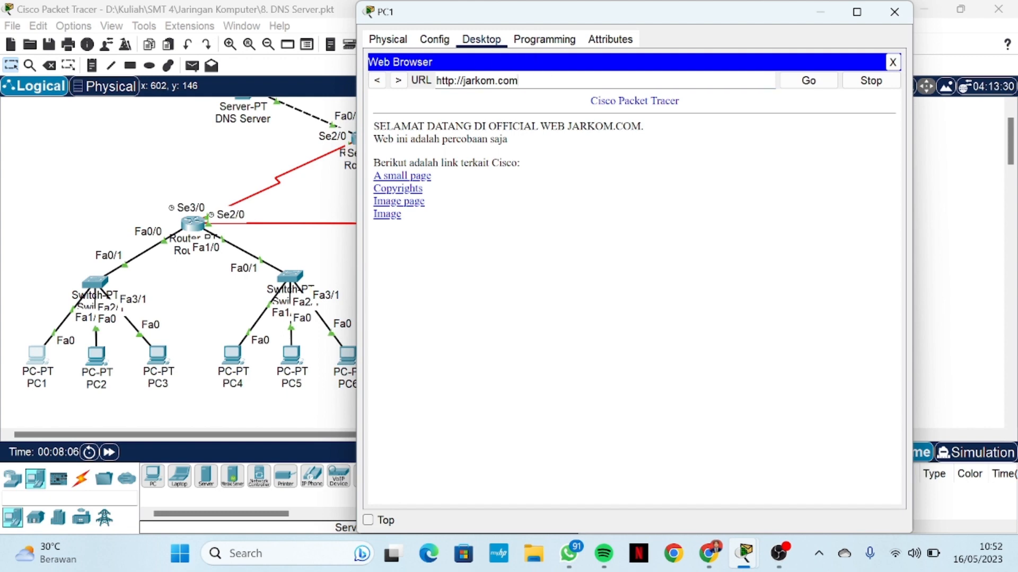
{"action": "left_click_drag", "start_coordinate": [519, 81], "coordinate": [434, 80]}
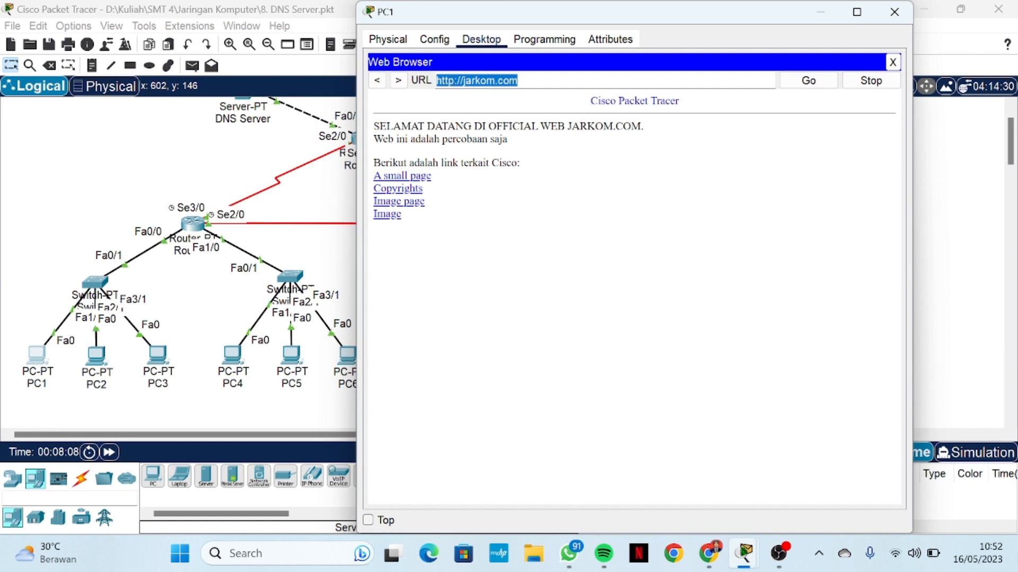
{"action": "type", "text": "www."}
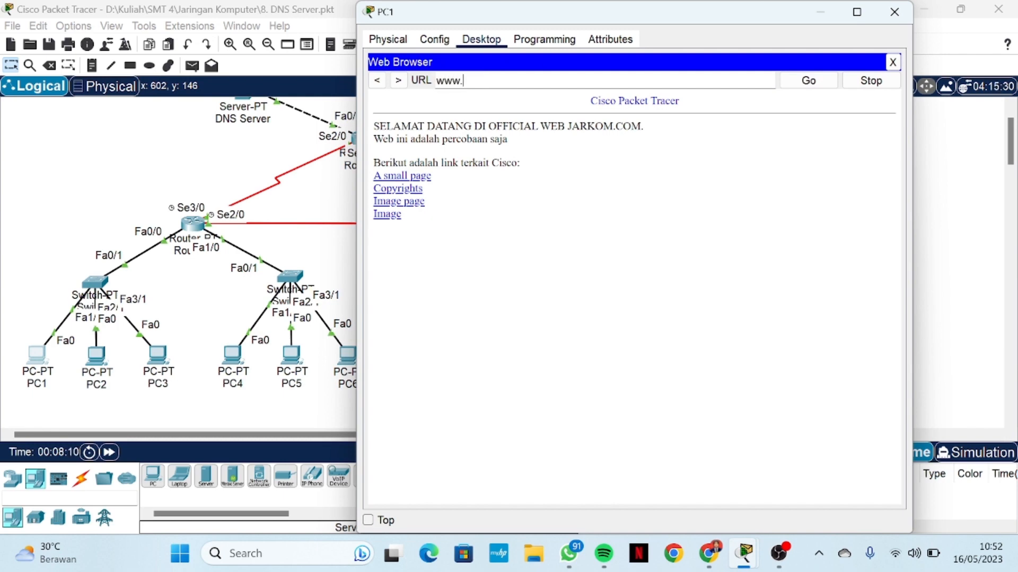
{"action": "type", "text": "jarkom.co,"}
{"action": "key", "text": "BackSpace"}
{"action": "type", "text": "m"}
{"action": "key", "text": "Return"}
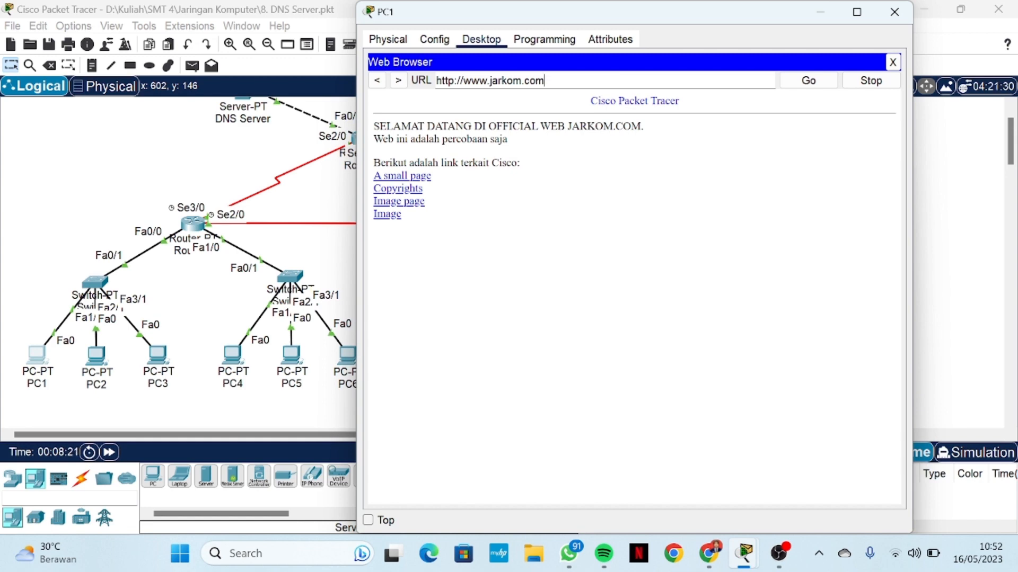
{"action": "left_click", "coordinate": [894, 11]}
{"action": "left_click", "coordinate": [454, 352]}
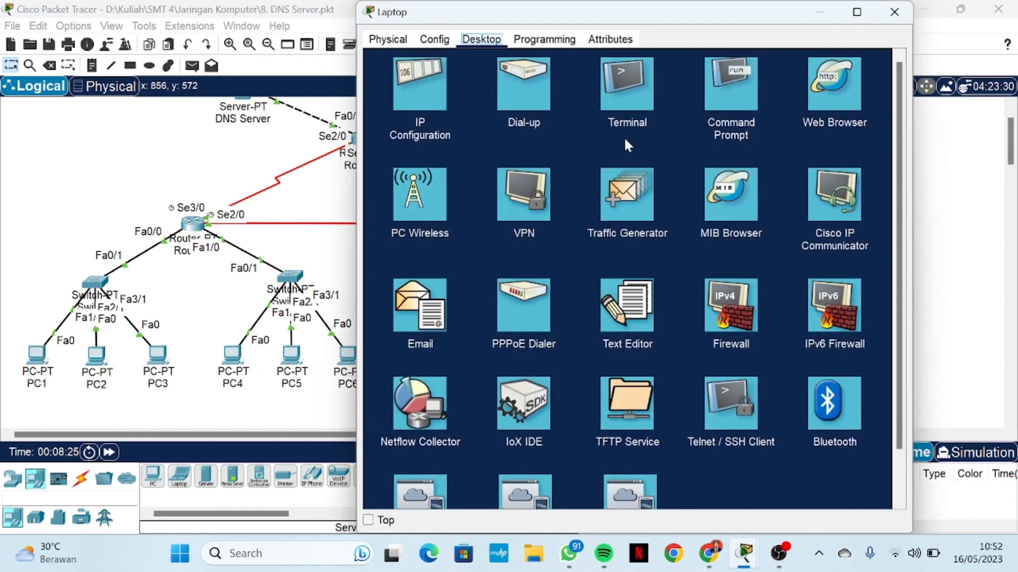
{"action": "left_click", "coordinate": [738, 94]}
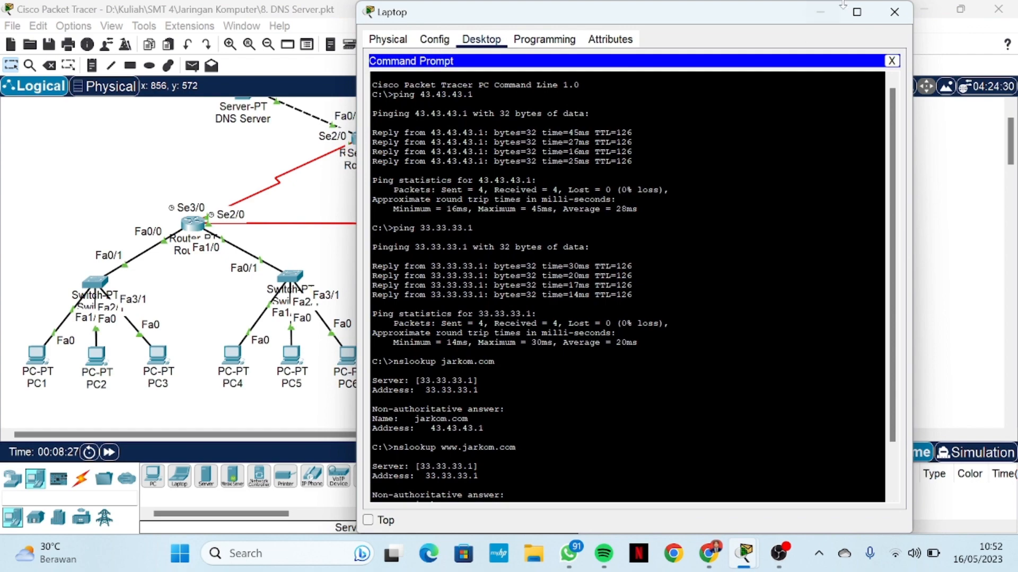
{"action": "left_click", "coordinate": [894, 12]}
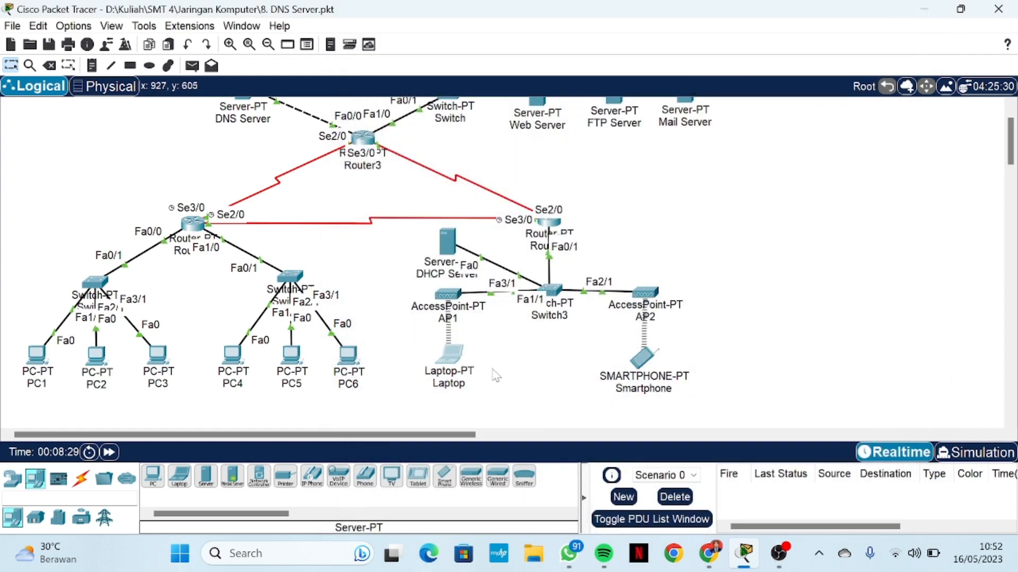
Open the site jarkom.com in the Laptop's Web Browser
{"action": "left_click", "coordinate": [462, 354]}
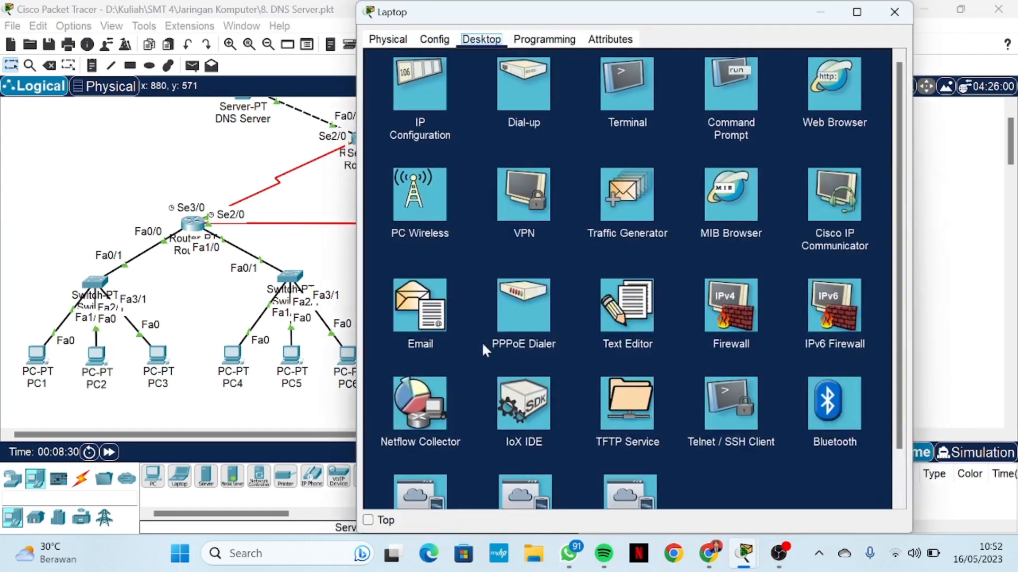
{"action": "left_click", "coordinate": [831, 85]}
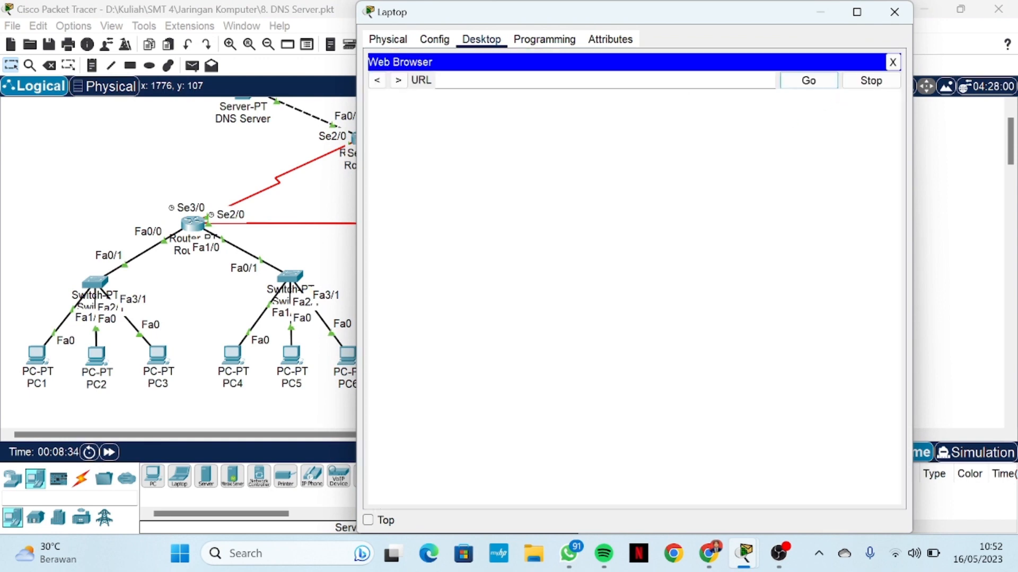
{"action": "type", "text": "jarkom.com"}
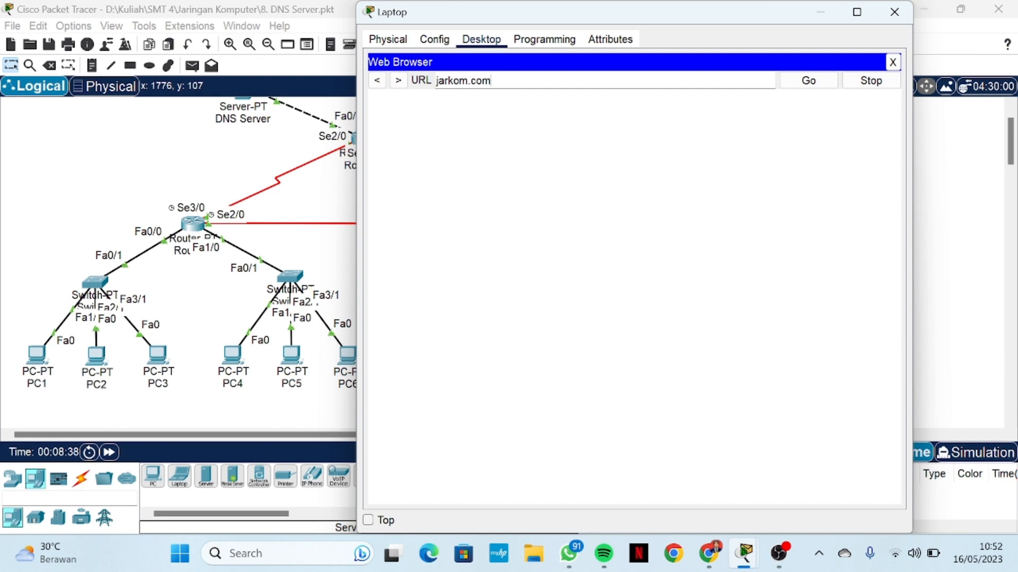
{"action": "key", "text": "Return"}
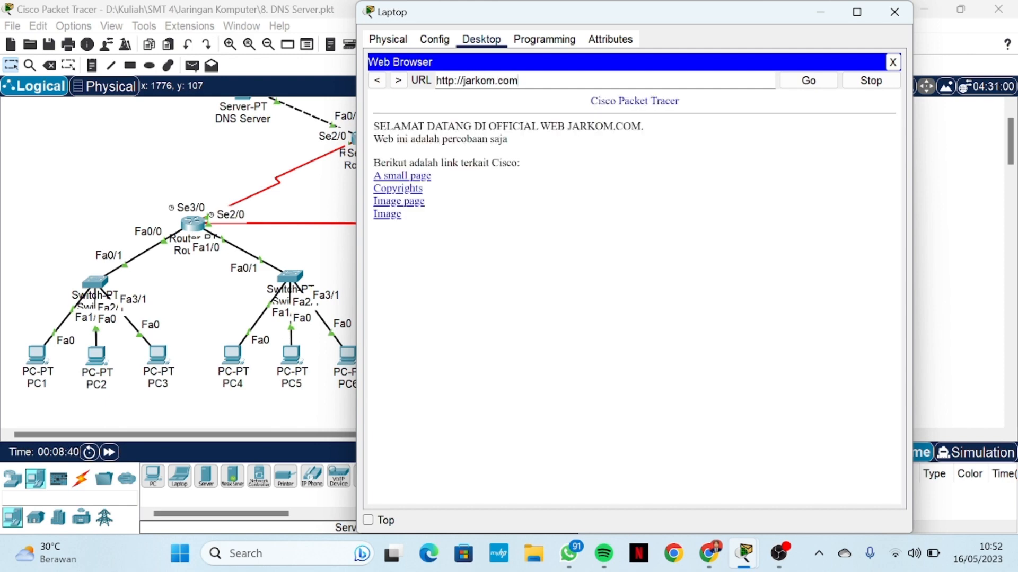
{"action": "left_click_drag", "start_coordinate": [519, 81], "coordinate": [435, 81]}
{"action": "type", "text": "www"}
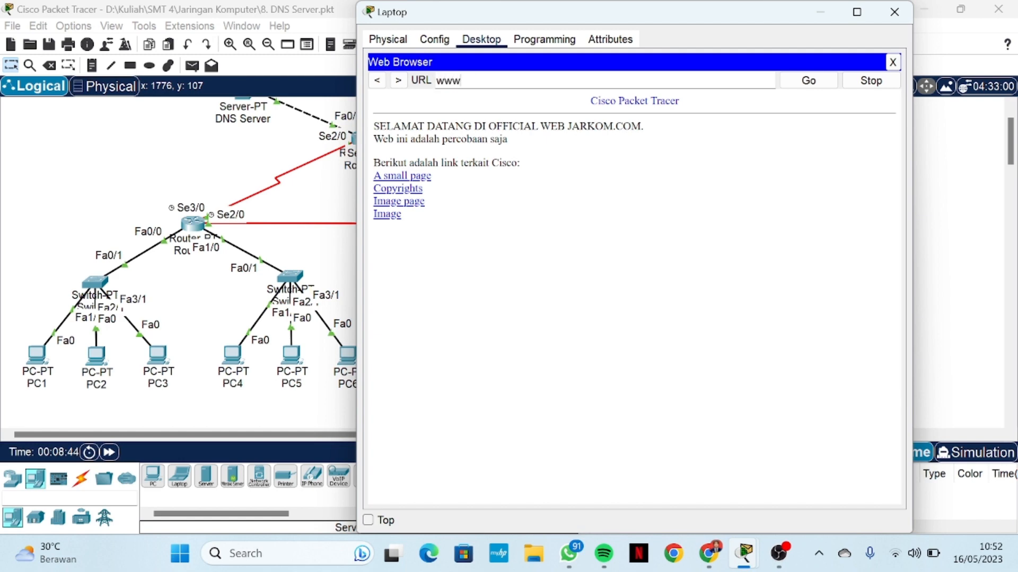
{"action": "type", "text": ".jarkom.com"}
{"action": "key", "text": "Return"}
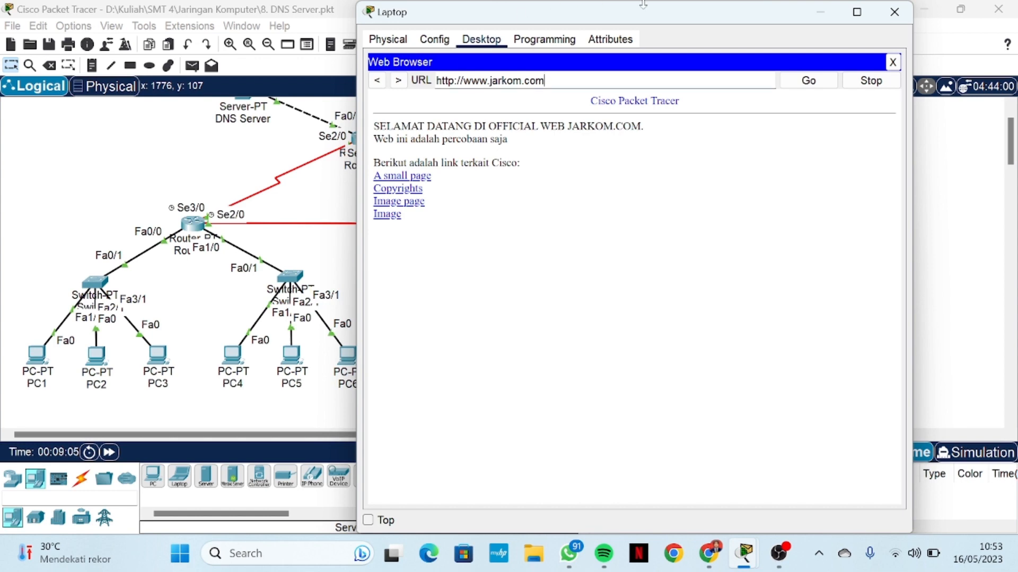
{"action": "left_click", "coordinate": [894, 12]}
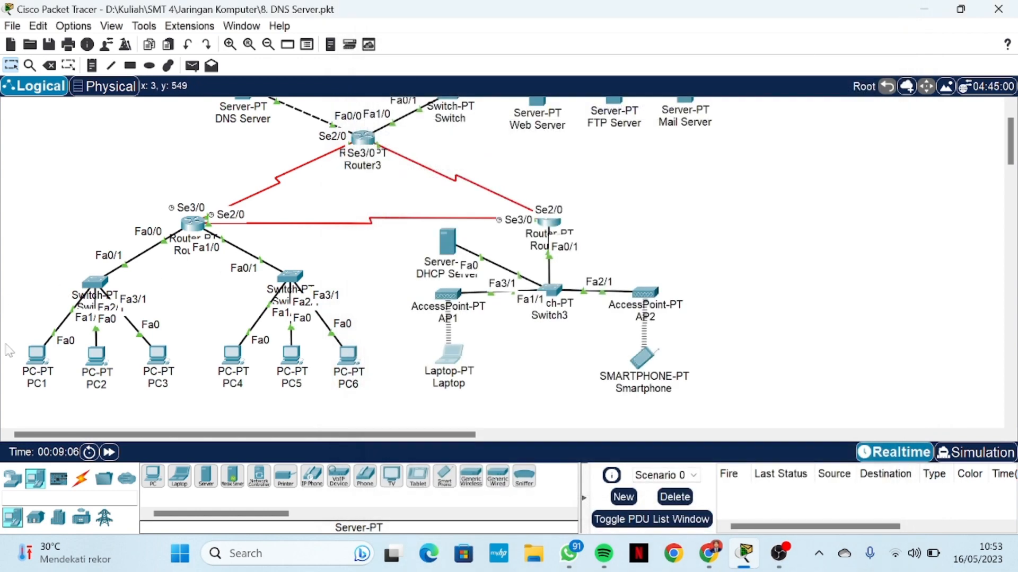
Look up ftp.jarkom.com with nslookup from PC1's Command Prompt
{"action": "left_click", "coordinate": [37, 355]}
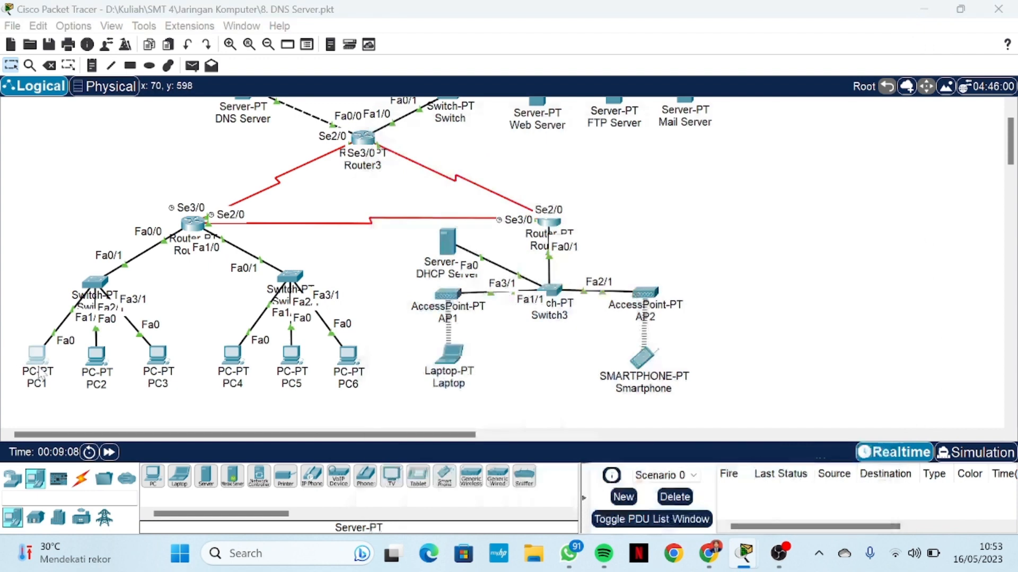
{"action": "left_click", "coordinate": [737, 90]}
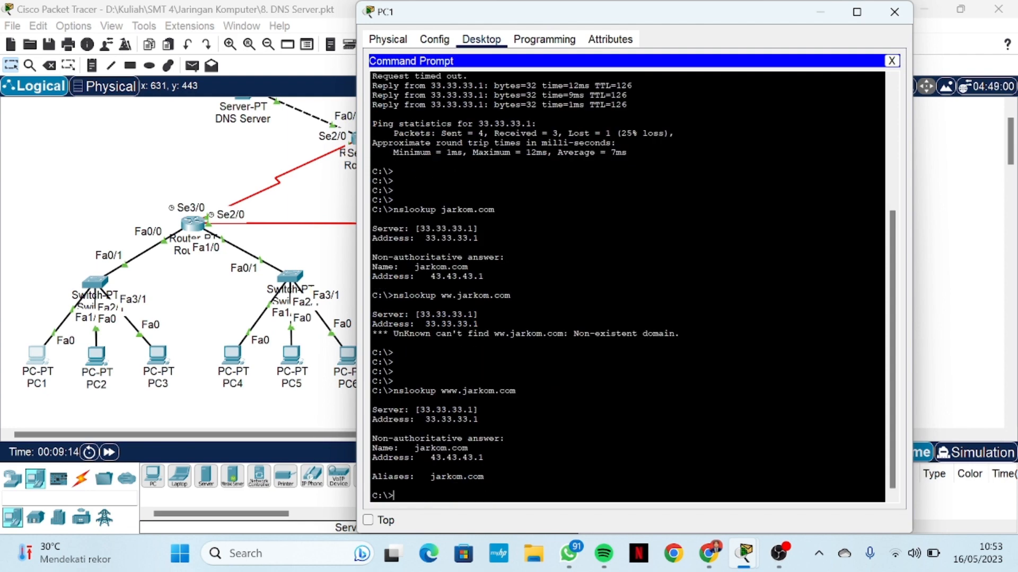
{"action": "key", "text": "Return"}
{"action": "key", "text": "Return"}
{"action": "key", "text": "Return"}
{"action": "key", "text": "Return"}
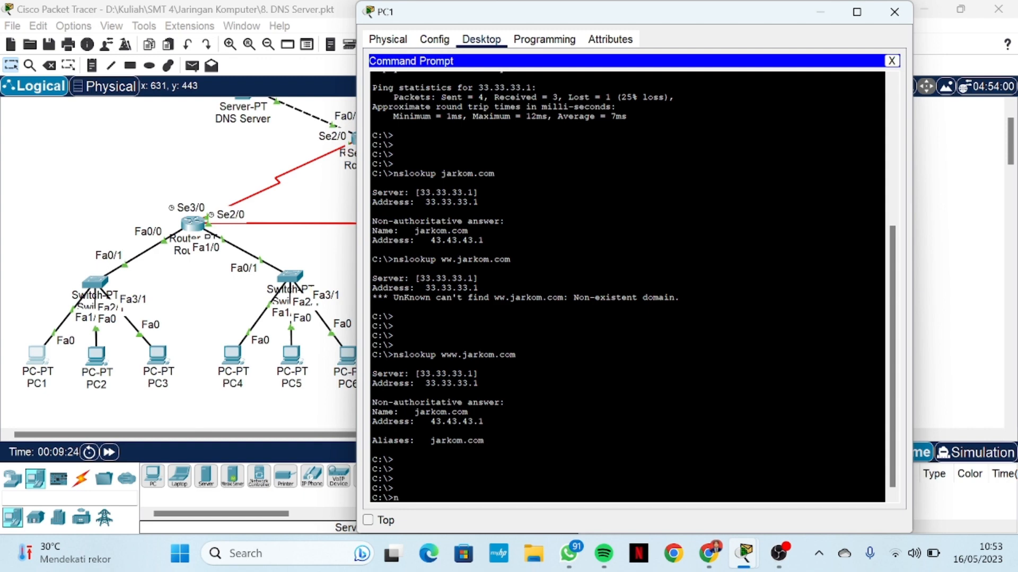
{"action": "type", "text": "nslookup ftp.jarkom"}
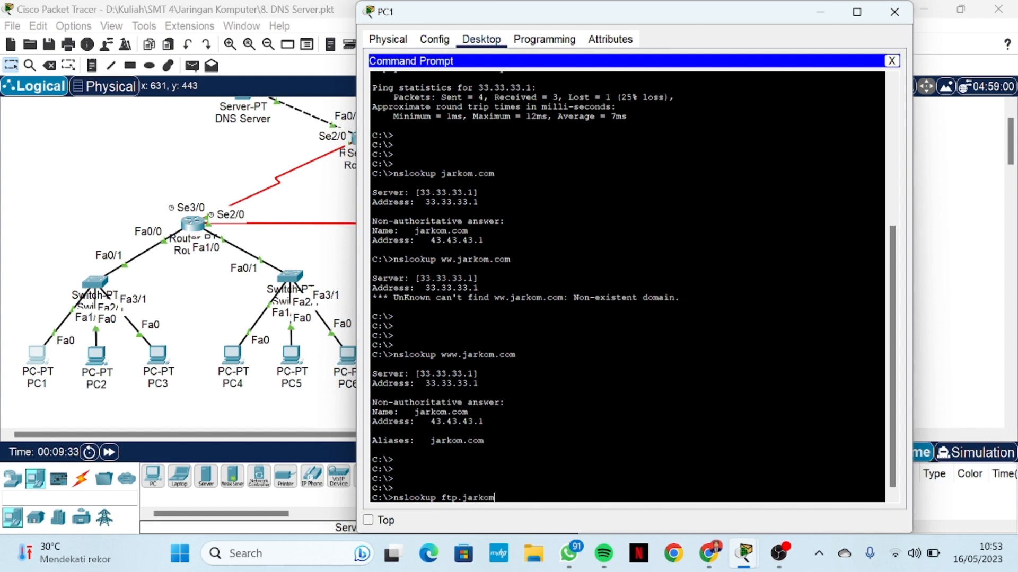
{"action": "type", "text": ".com"}
{"action": "key", "text": "Return"}
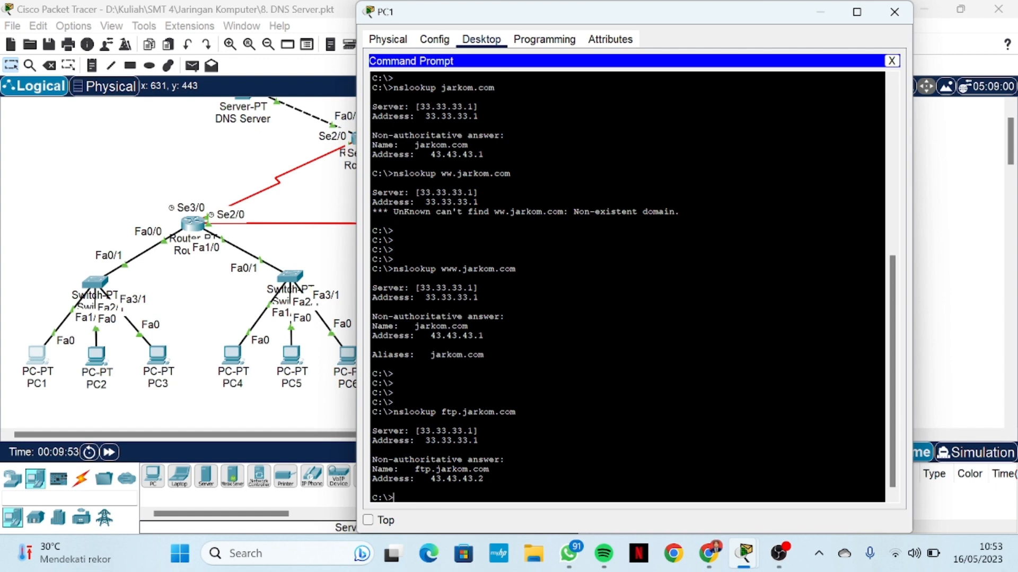
Connect from PC1's Command Prompt to the FTP server by its domain name, ftp.jarkom.com
{"action": "key", "text": "Return"}
{"action": "key", "text": "Return"}
{"action": "key", "text": "Return"}
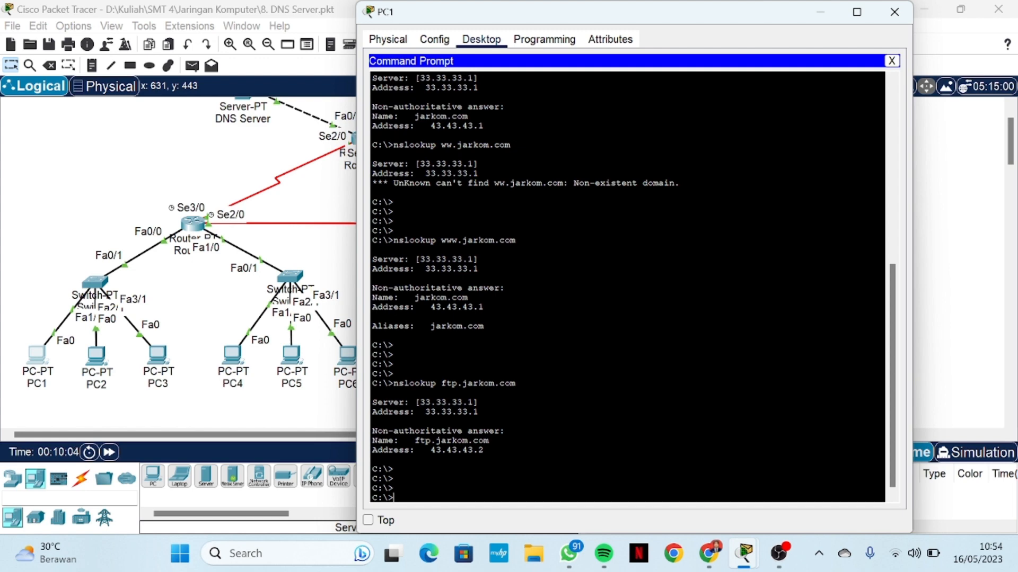
{"action": "type", "text": "ftp"}
{"action": "type", "text": "ft[p."}
{"action": "key", "text": "BackSpace"}
{"action": "key", "text": "BackSpace"}
{"action": "key", "text": "BackSpace"}
{"action": "type", "text": "p.jarkom.com"}
{"action": "key", "text": "Return"}
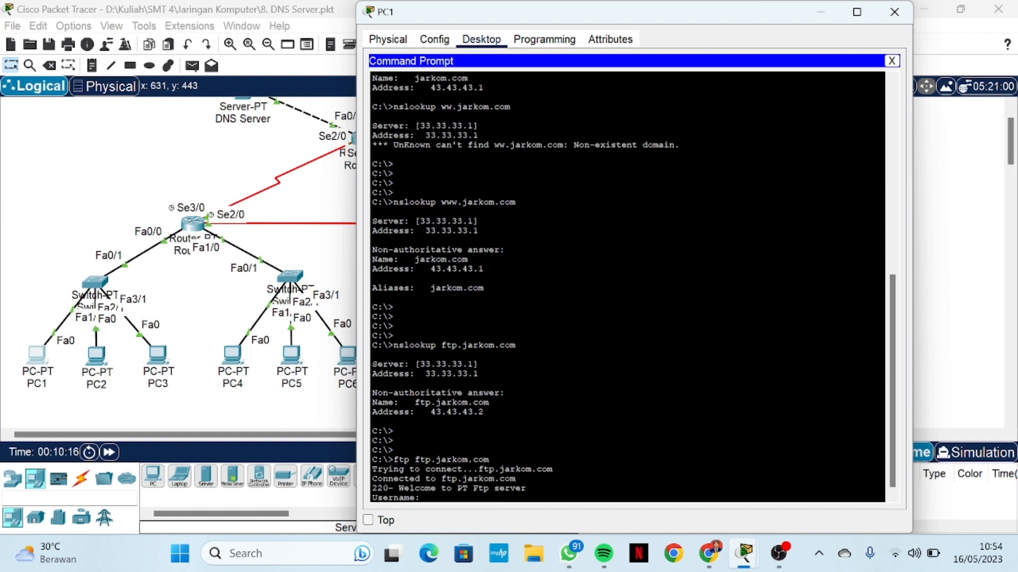
Log in to the FTP server from PC1 with username coba and the account password, and close PC1's window
{"action": "type", "text": "coba"}
{"action": "key", "text": "Return"}
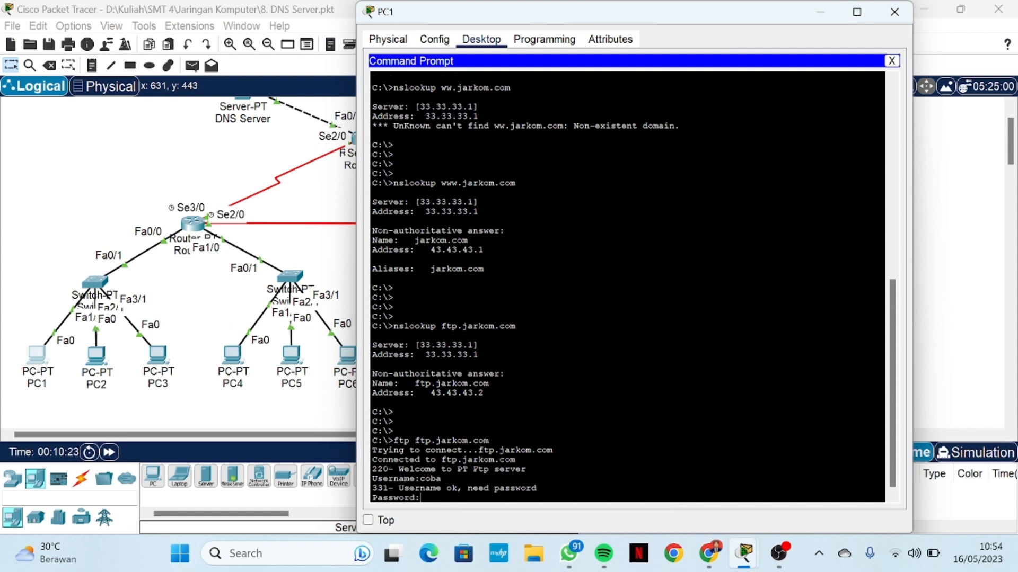
{"action": "key", "text": "Return"}
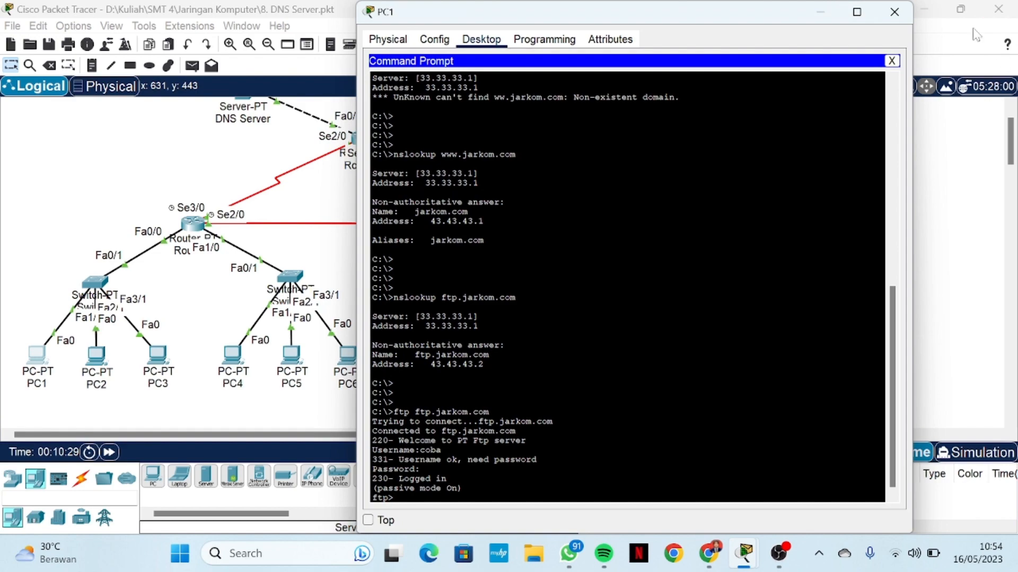
{"action": "left_click", "coordinate": [895, 13]}
Look up ftp.jarkom.com with nslookup from the Laptop's Command Prompt
{"action": "left_click", "coordinate": [451, 355]}
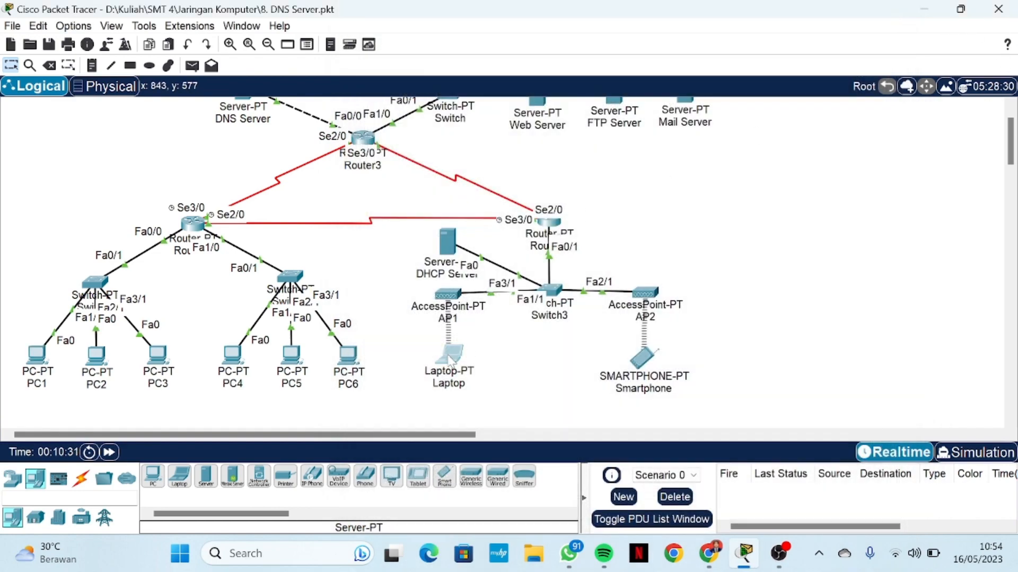
{"action": "left_click", "coordinate": [733, 85]}
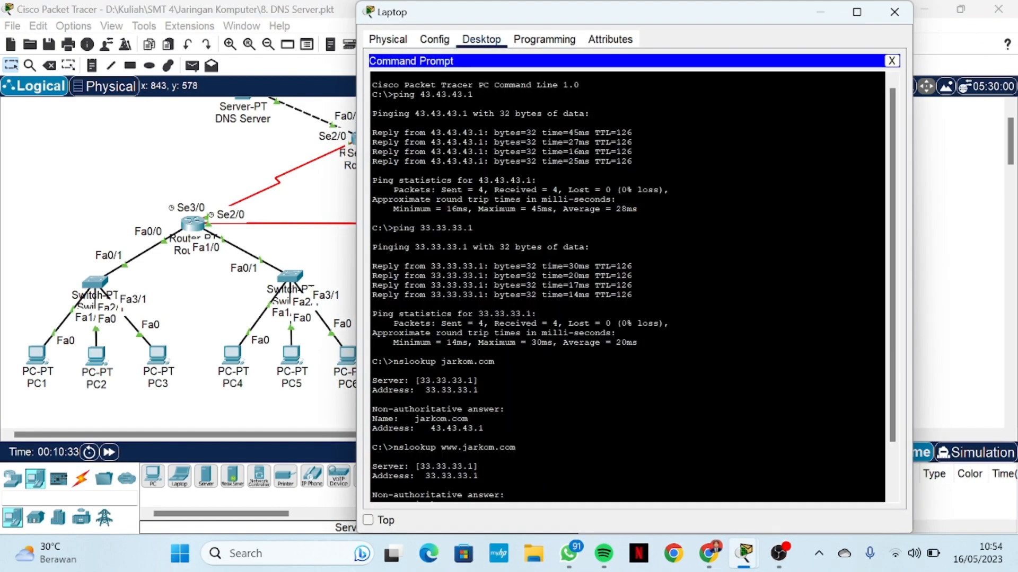
{"action": "key", "text": "Return"}
{"action": "key", "text": "Return"}
{"action": "key", "text": "Return"}
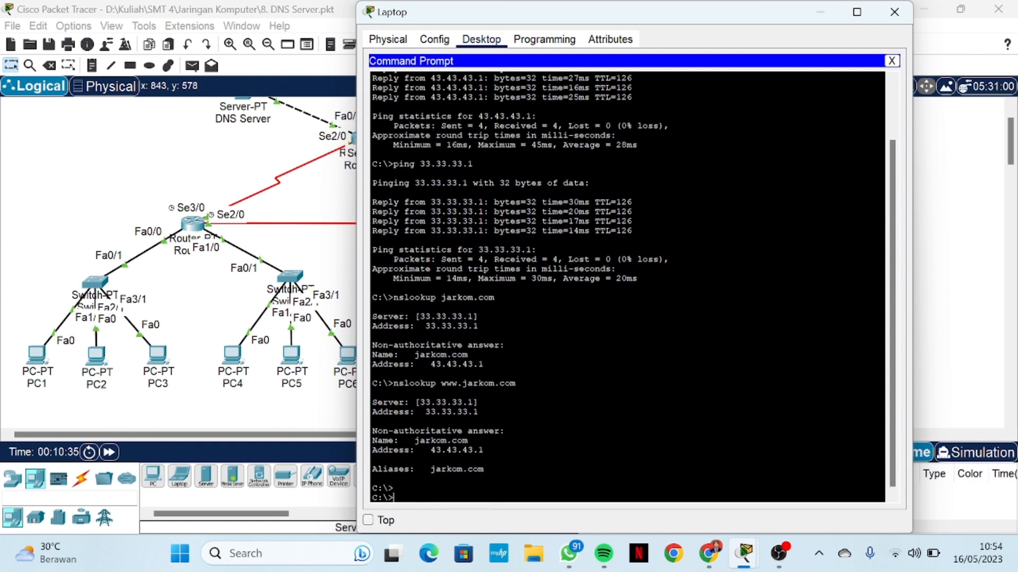
{"action": "type", "text": "nsloop"}
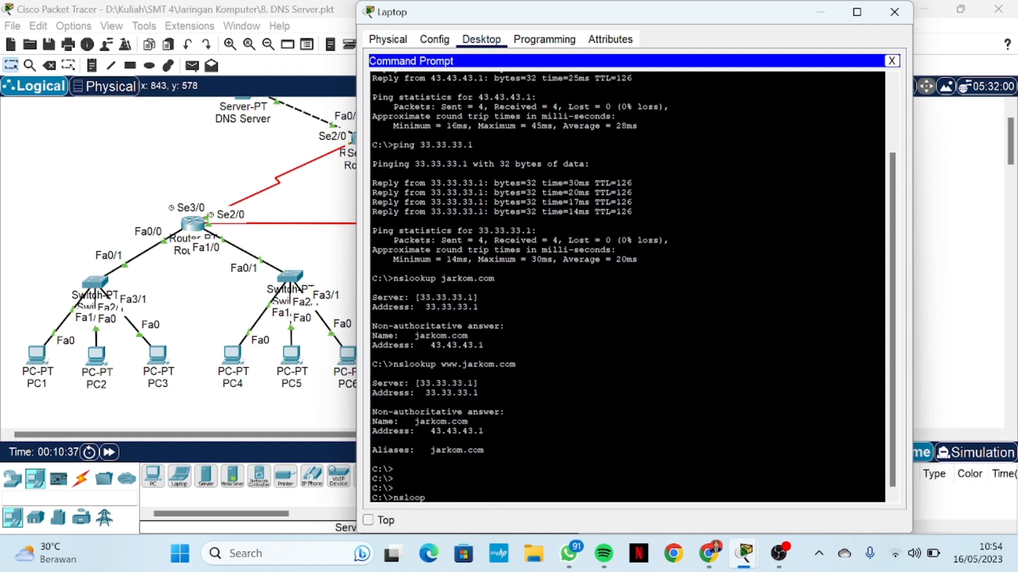
{"action": "key", "text": "BackSpace"}
{"action": "type", "text": "kup ftp.jarkom.com"}
{"action": "key", "text": "Return"}
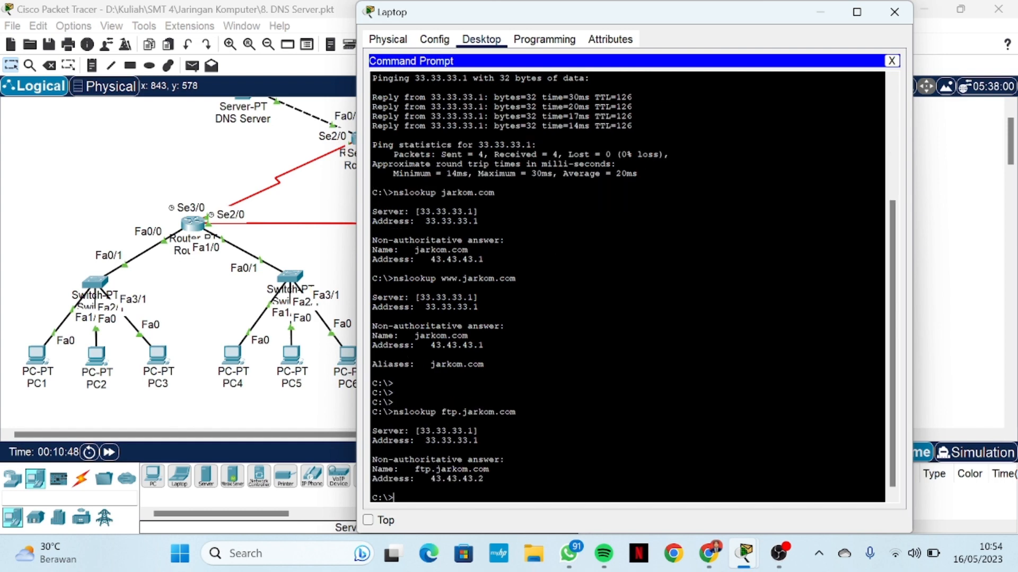
Connect from the Laptop's Command Prompt to the FTP server by its domain name, ftp.jarkom.com
{"action": "type", "text": "ftp ftp"}
{"action": "key", "text": "BackSpace"}
{"action": "type", "text": ".jarkom.com"}
{"action": "key", "text": "Return"}
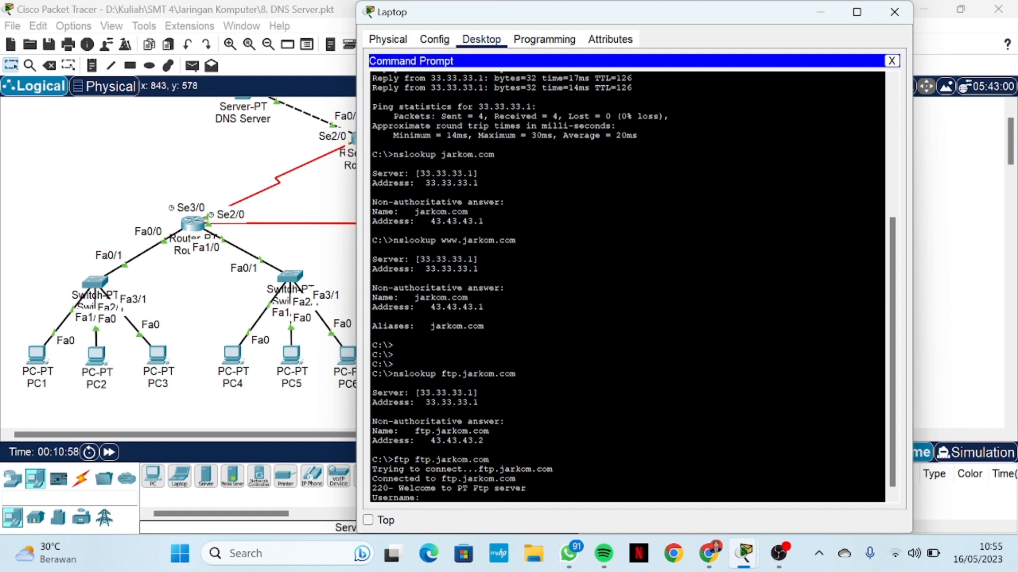
Log in to the FTP server from the Laptop with username coba and the account password, and close the Laptop's window
{"action": "type", "text": "coba"}
{"action": "key", "text": "Return"}
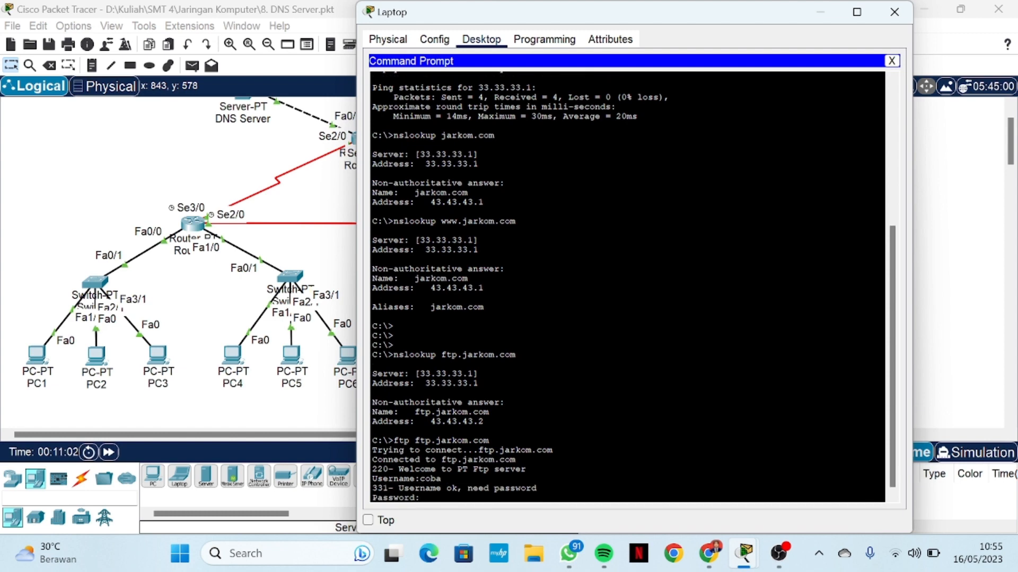
{"action": "key", "text": "Return"}
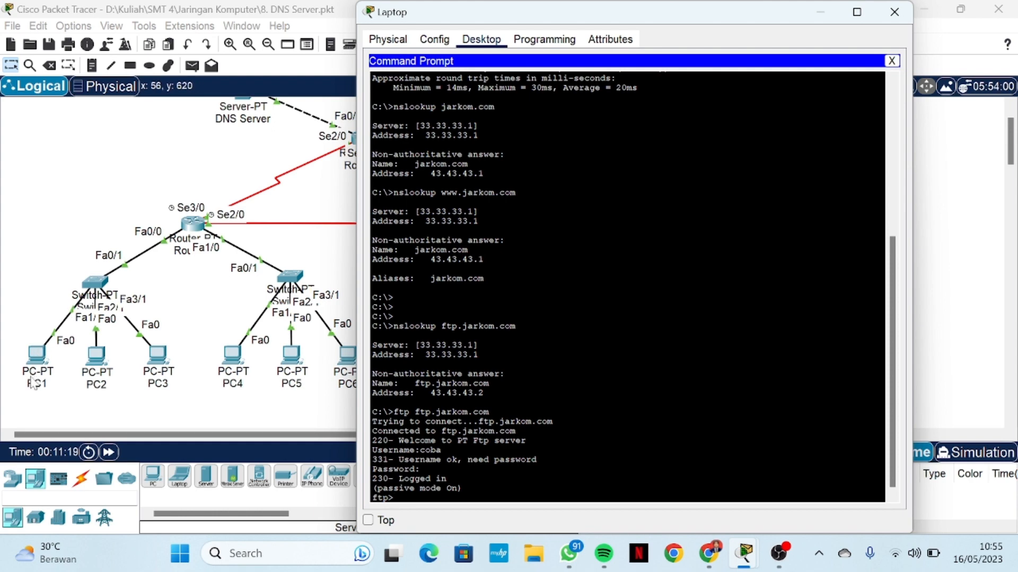
{"action": "left_click", "coordinate": [882, 24]}
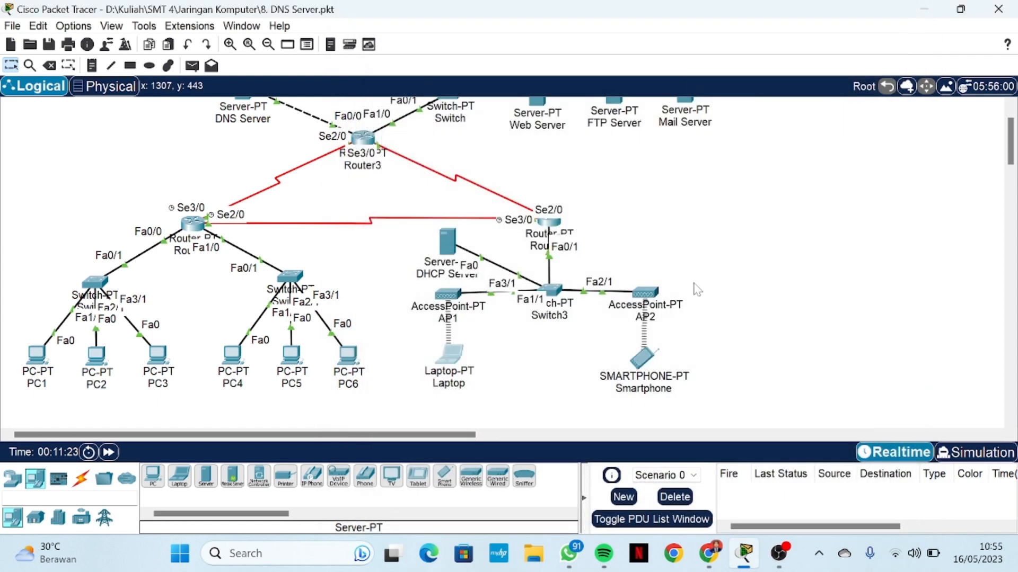
{"action": "scroll", "coordinate": [696, 289], "scroll_direction": "up", "scroll_amount": 1}
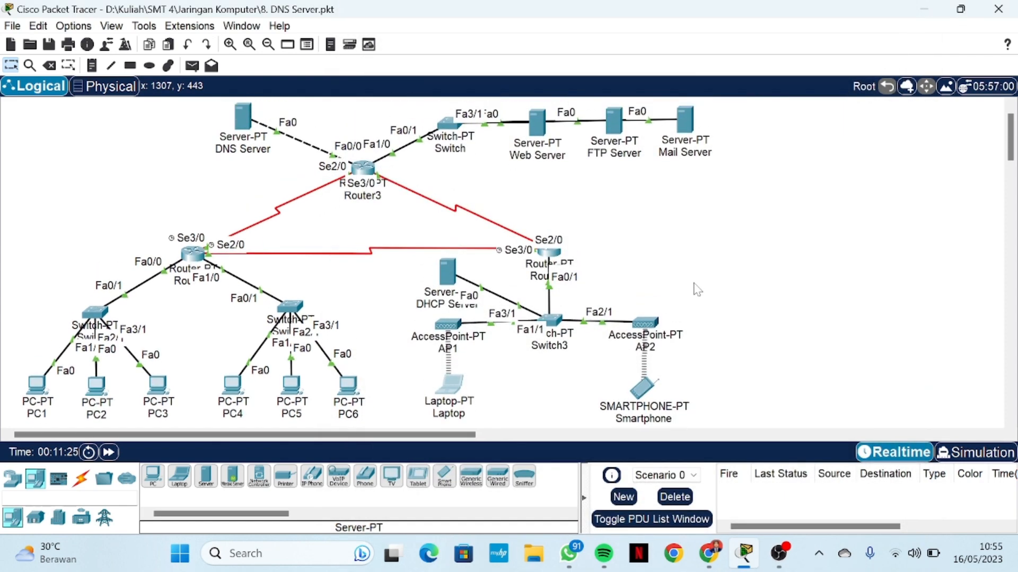